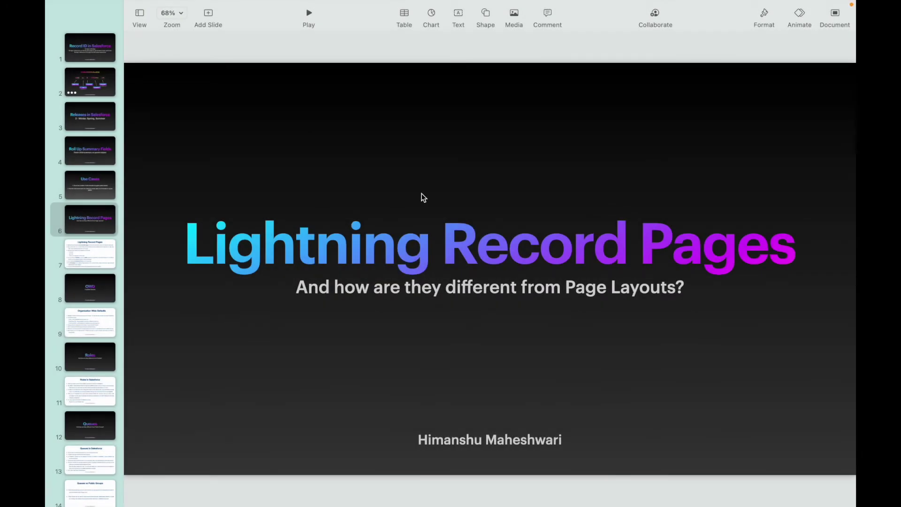
# Show the OWD title slide and the Organization Wide Defaults slide in the presentation
pyautogui.click(83, 294)
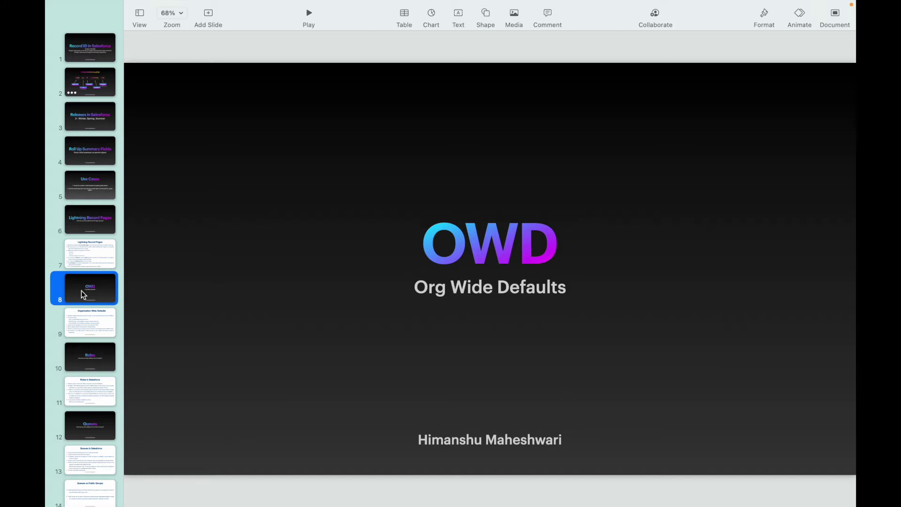
pyautogui.click(85, 326)
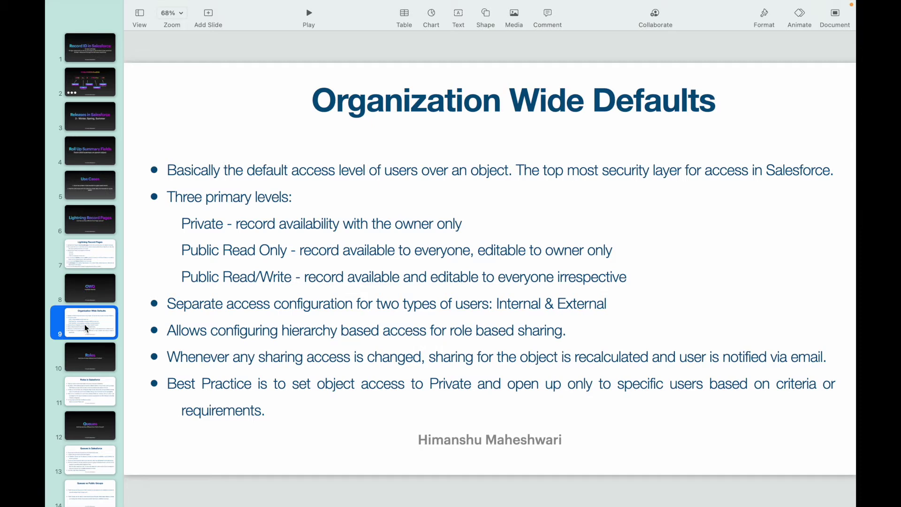
# Switch to Salesforce Setup in Chrome, search the setup items for "sharing se" and open Sharing Settings
pyautogui.moveTo(429, 4)
pyautogui.press('ctrl+super+f')
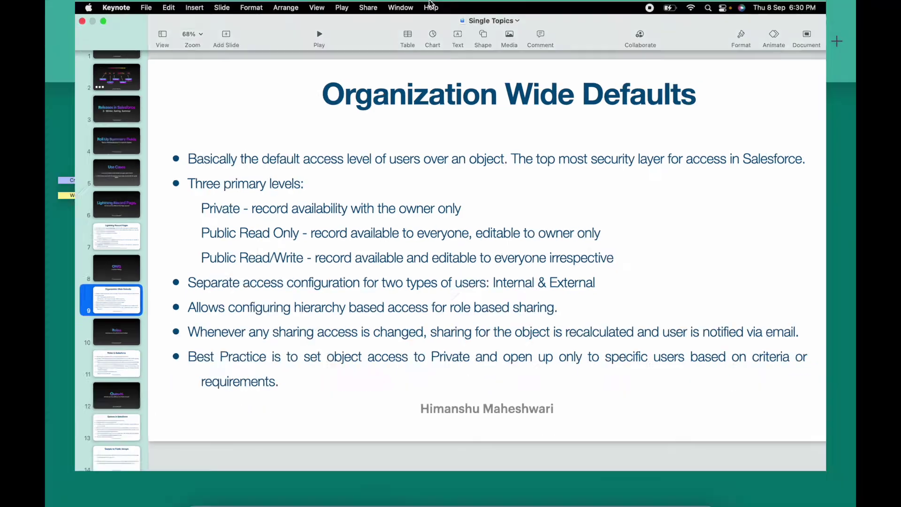
pyautogui.hotkey('ctrl', 'Right')
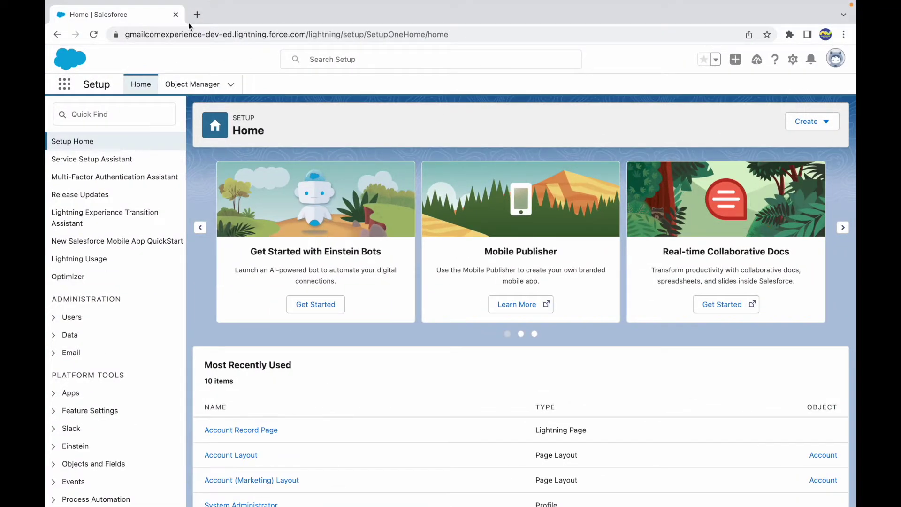
pyautogui.click(116, 108)
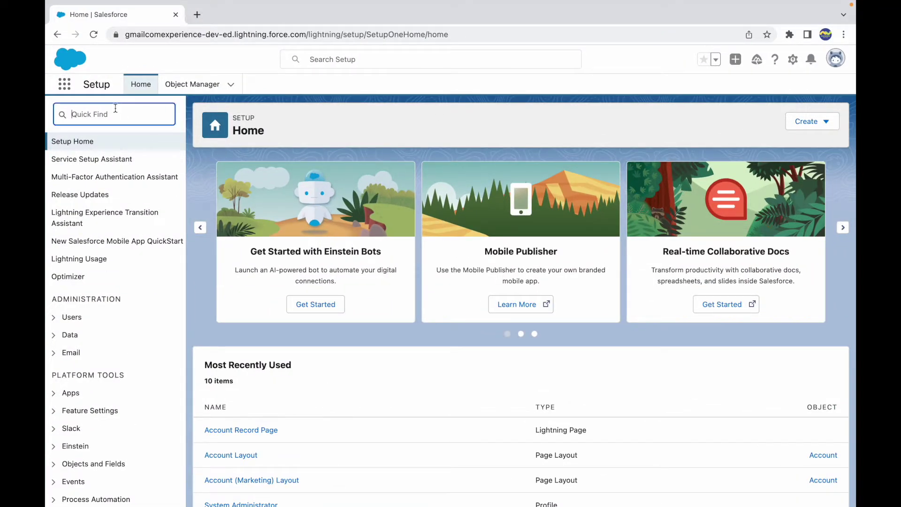
pyautogui.write('sharing se')
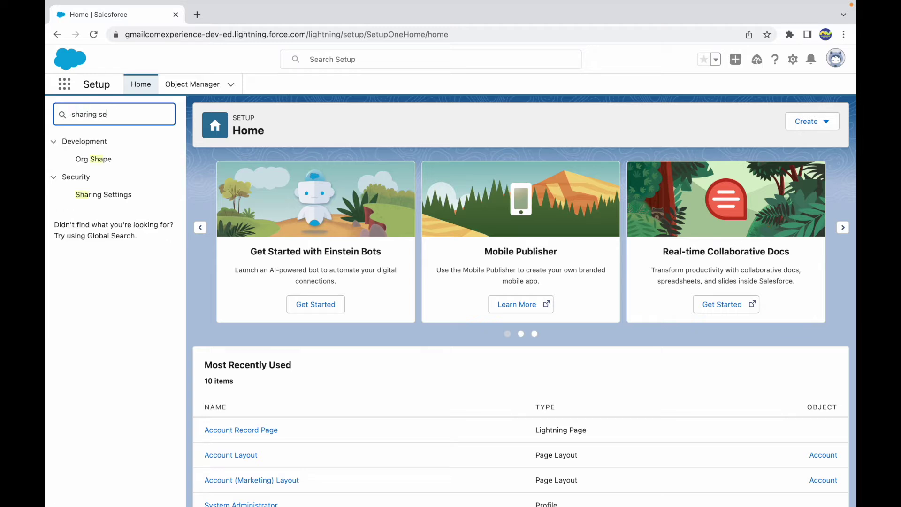
pyautogui.click(102, 162)
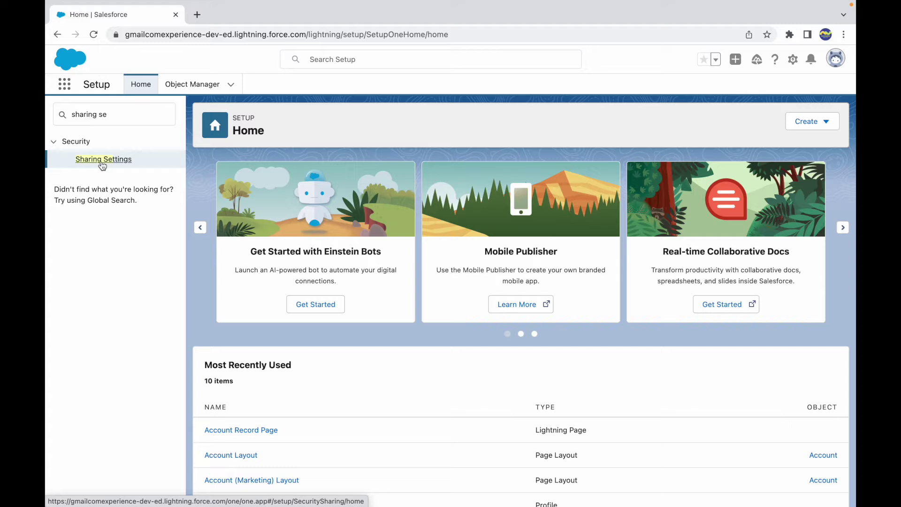
pyautogui.click(103, 161)
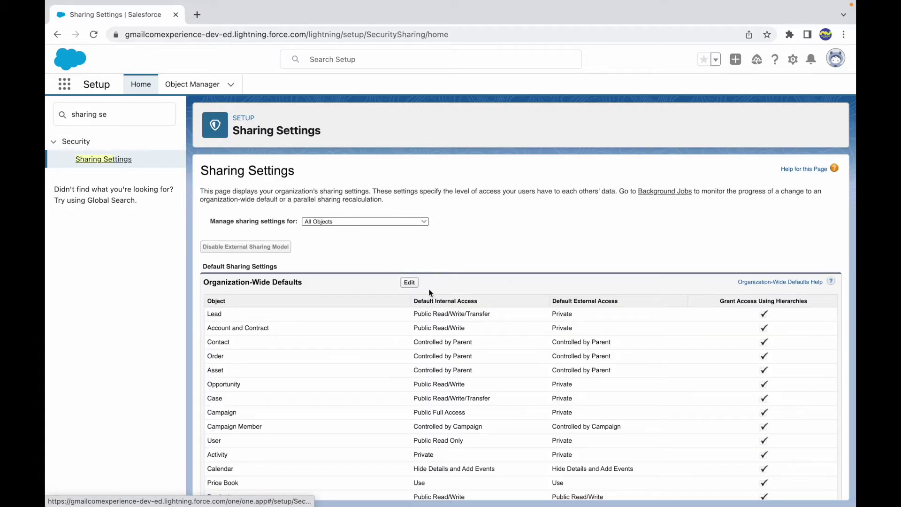
# Show the sharing settings for the Contacts object only
pyautogui.moveTo(280, 199); pyautogui.dragTo(199, 199)
pyautogui.click(511, 225)
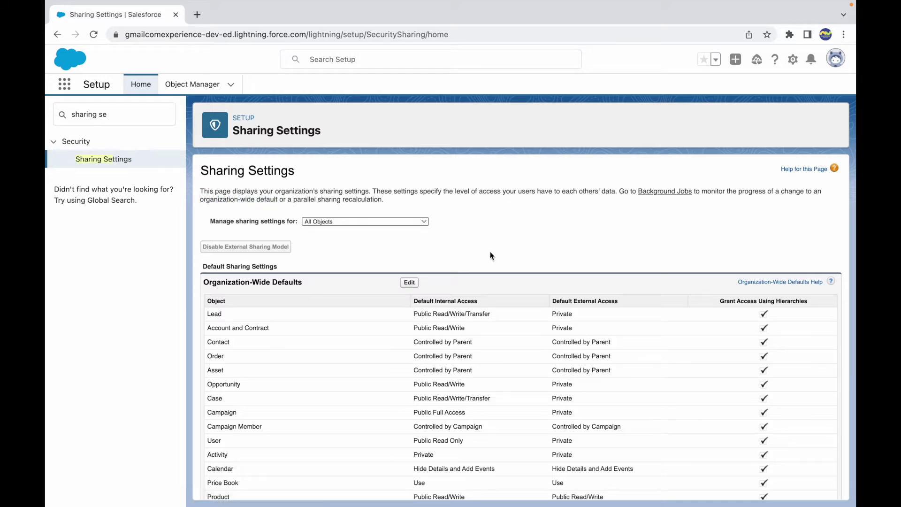
pyautogui.moveTo(266, 221); pyautogui.dragTo(282, 221)
pyautogui.click(333, 221)
pyautogui.click(342, 222)
pyautogui.click(540, 213)
pyautogui.click(371, 221)
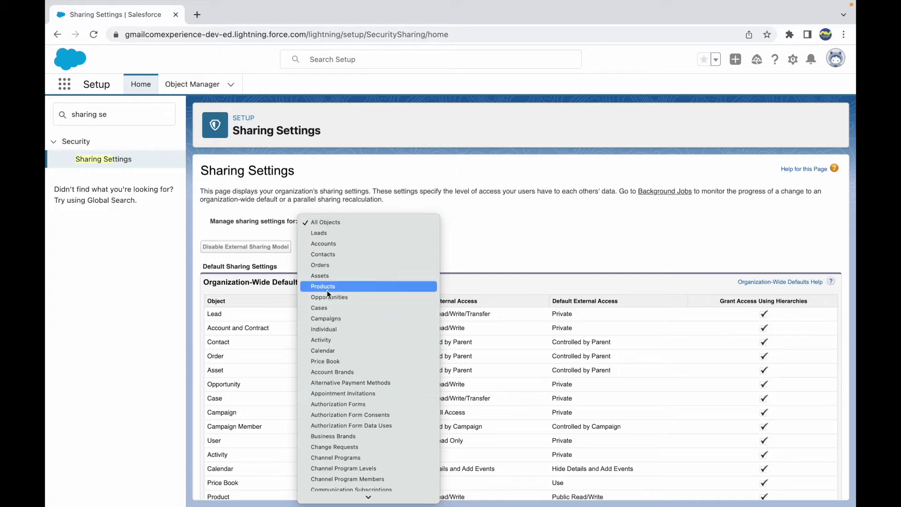
pyautogui.click(333, 258)
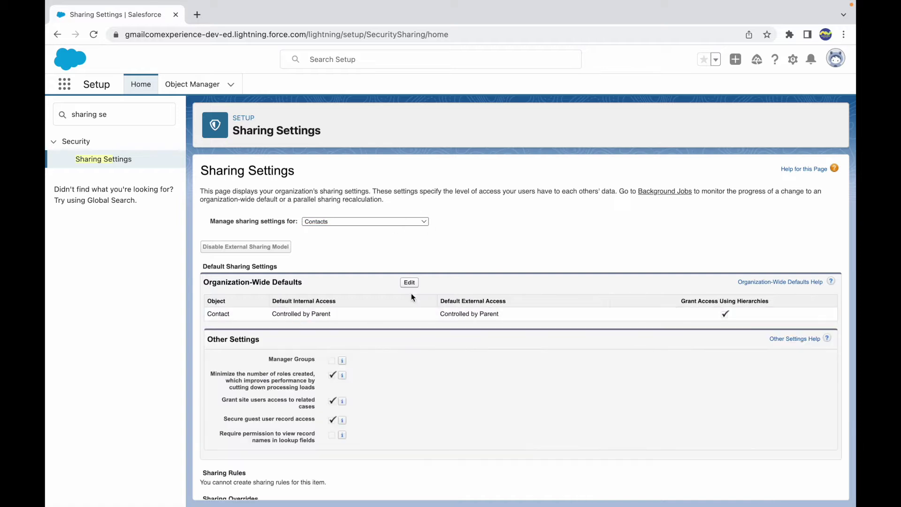
# Show the sharing settings for All Objects and look through the organization-wide defaults list down to its end
pyautogui.moveTo(278, 270); pyautogui.dragTo(198, 267)
pyautogui.click(348, 270)
pyautogui.click(341, 220)
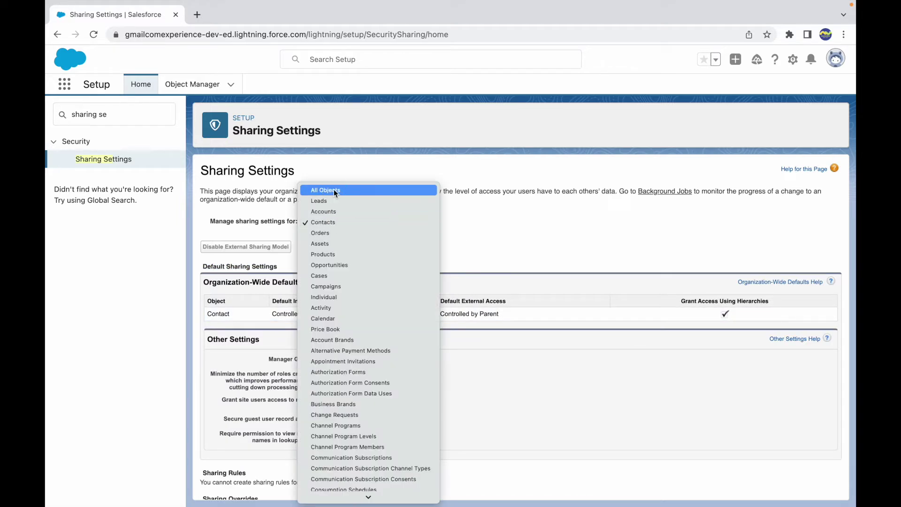
pyautogui.click(335, 191)
pyautogui.scroll(-1, 339, 352)
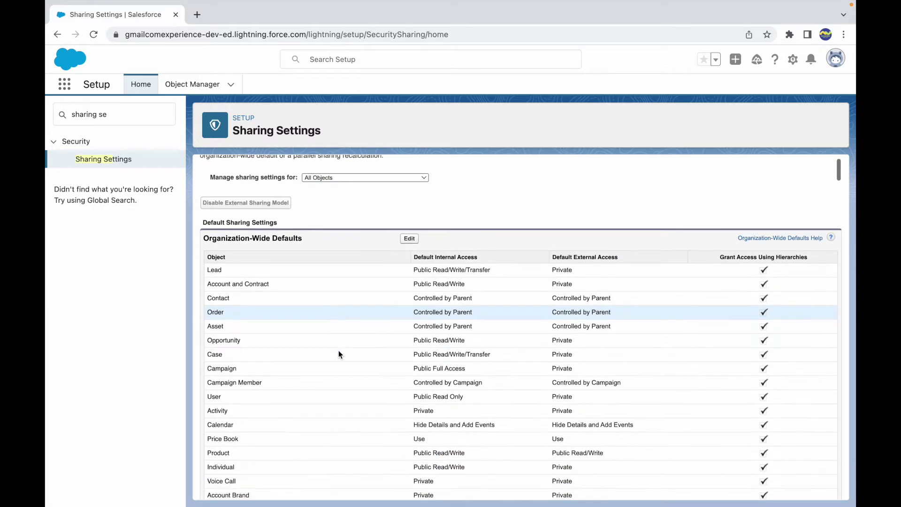
pyautogui.scroll(-3, 338, 353)
pyautogui.scroll(1, 314, 367)
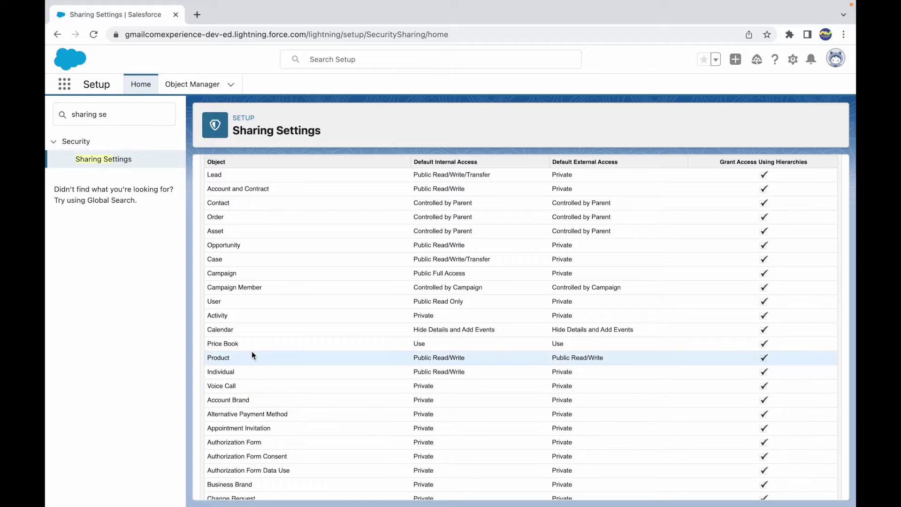
pyautogui.scroll(-5, 488, 334)
pyautogui.scroll(-15, 489, 334)
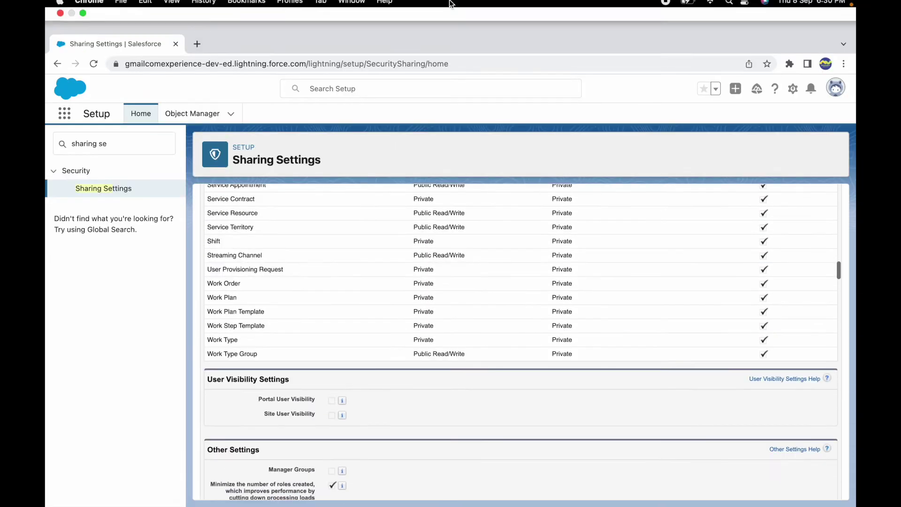
# Switch to the Keynote slide and highlight the wording of the Private, Public Read Only and Public Read/Write access levels
pyautogui.hotkey('ctrl', 'Up')
pyautogui.click(451, 23)
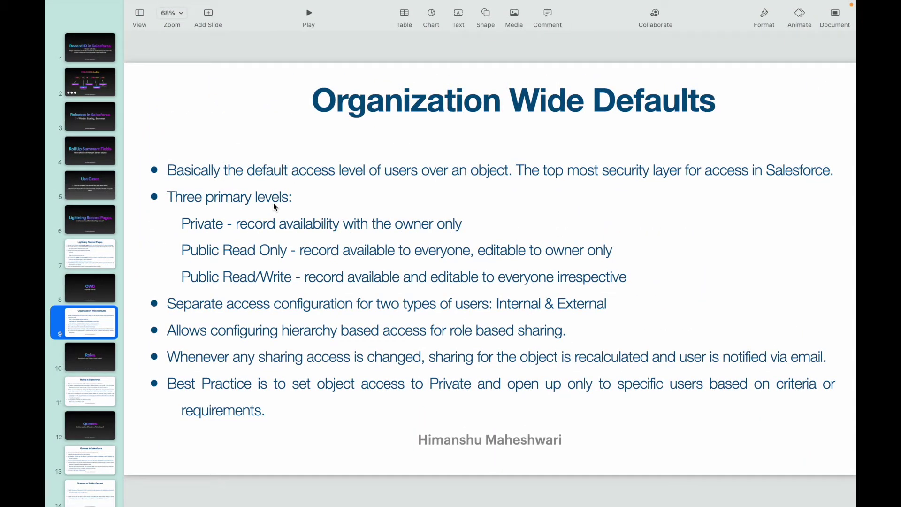
pyautogui.doubleClick(205, 228)
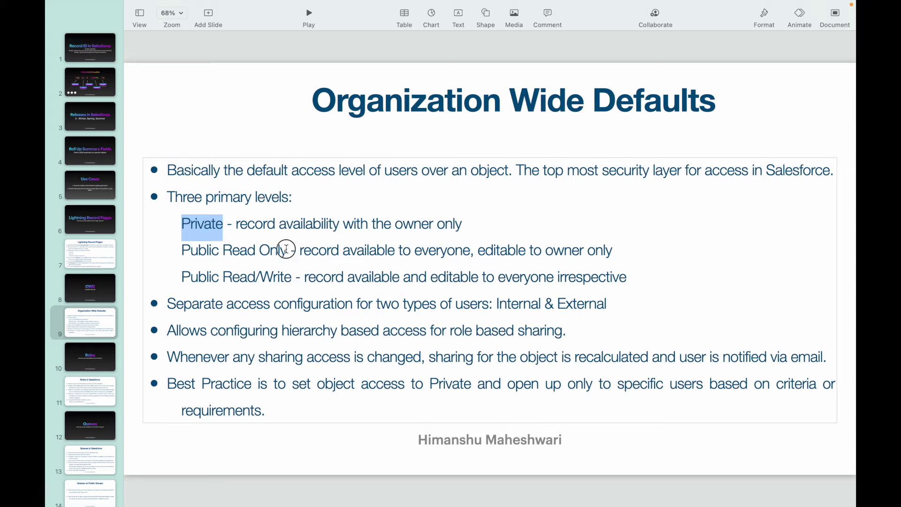
pyautogui.moveTo(287, 249); pyautogui.dragTo(183, 247)
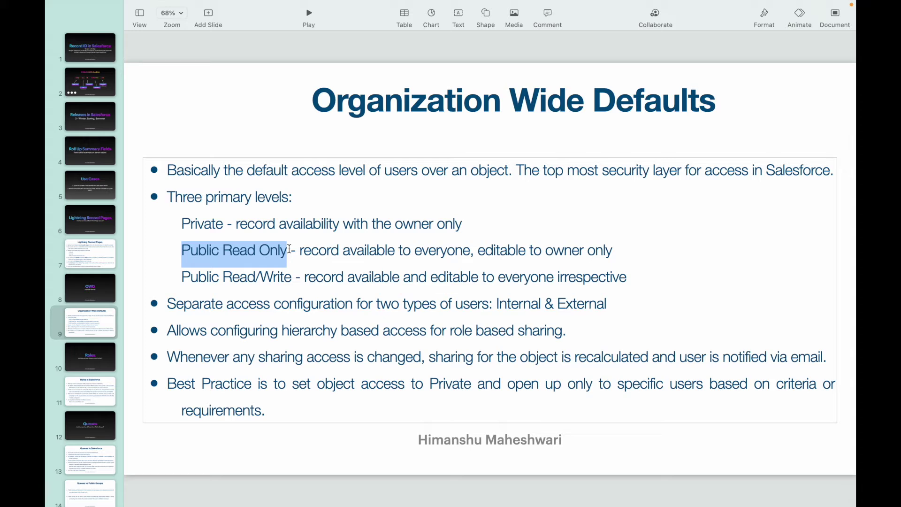
pyautogui.moveTo(301, 250); pyautogui.dragTo(471, 251)
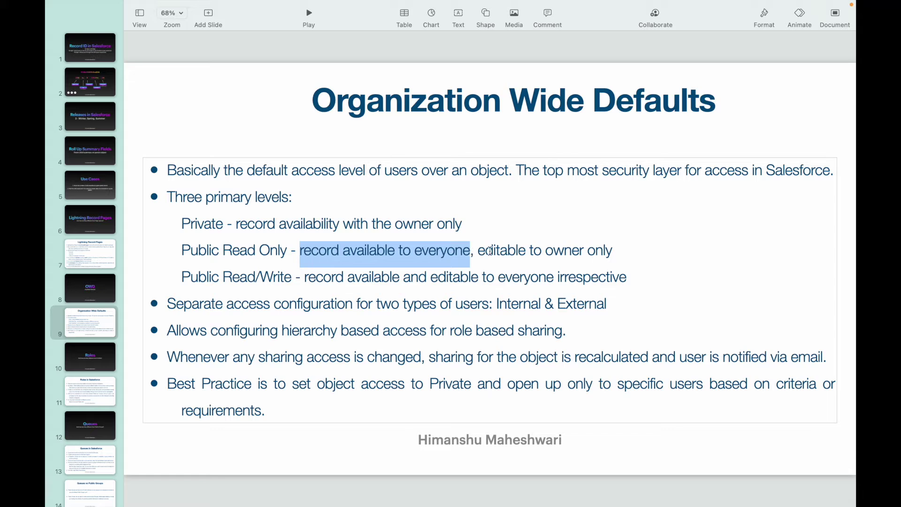
pyautogui.doubleClick(490, 252)
pyautogui.doubleClick(553, 253)
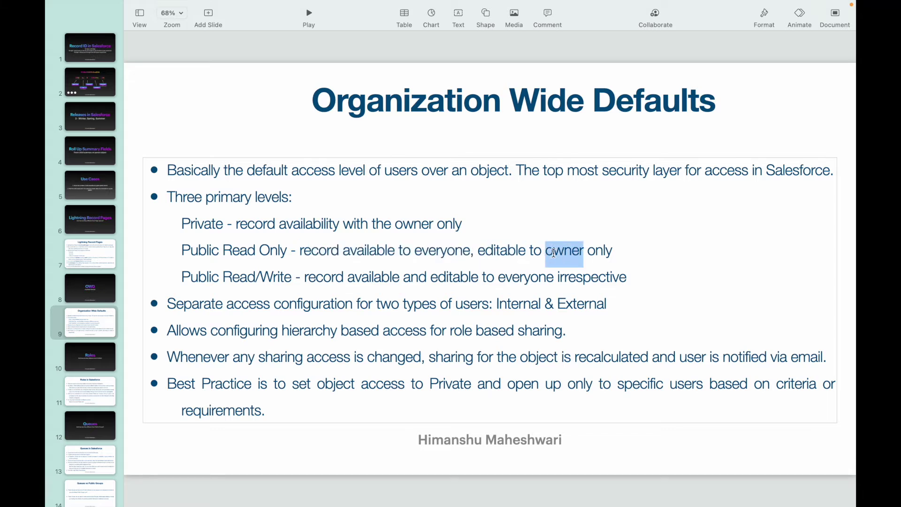
pyautogui.doubleClick(404, 222)
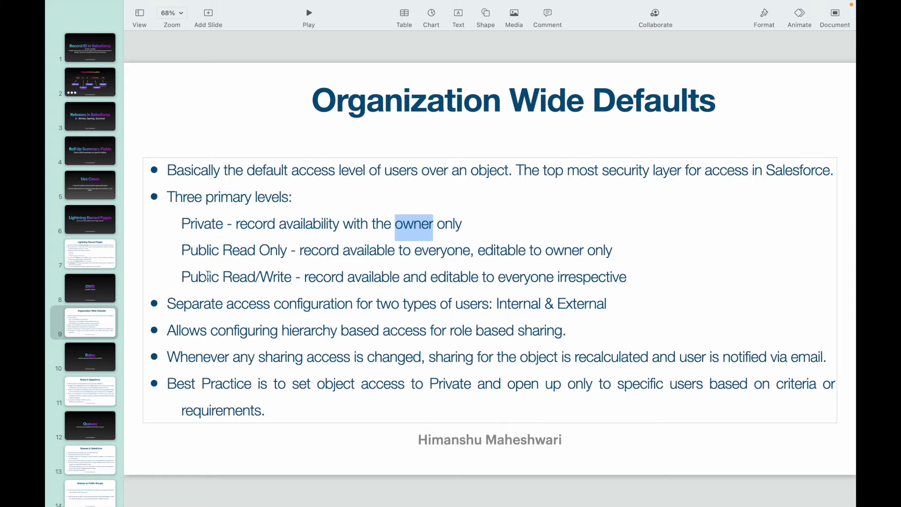
pyautogui.moveTo(184, 277); pyautogui.dragTo(403, 277)
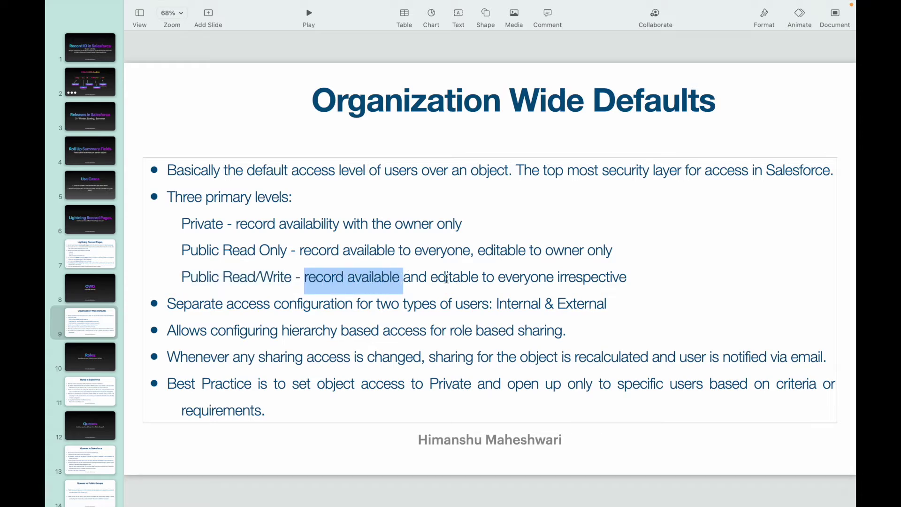
pyautogui.click(448, 278)
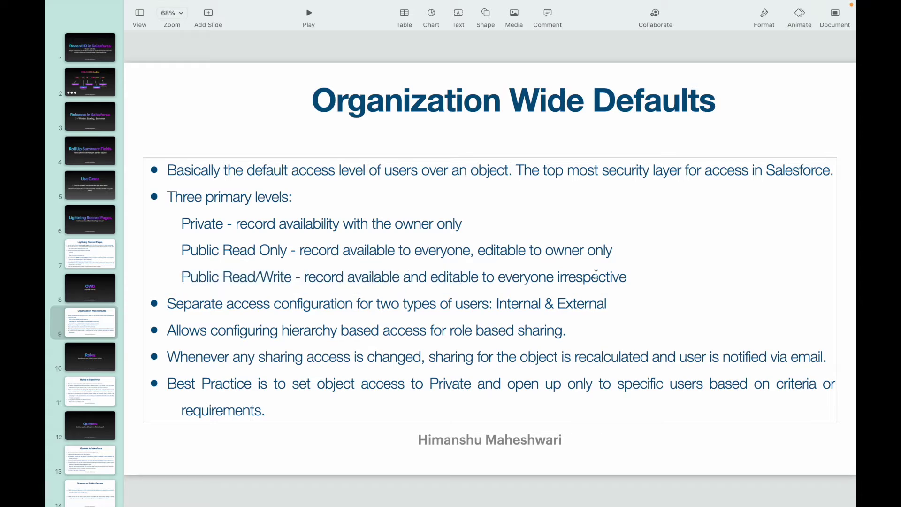
# Switch back to Sharing Settings in Chrome and point out Account and Contract's external access and User's internal access in the organization-wide defaults
pyautogui.hotkey('ctrl', 'Up')
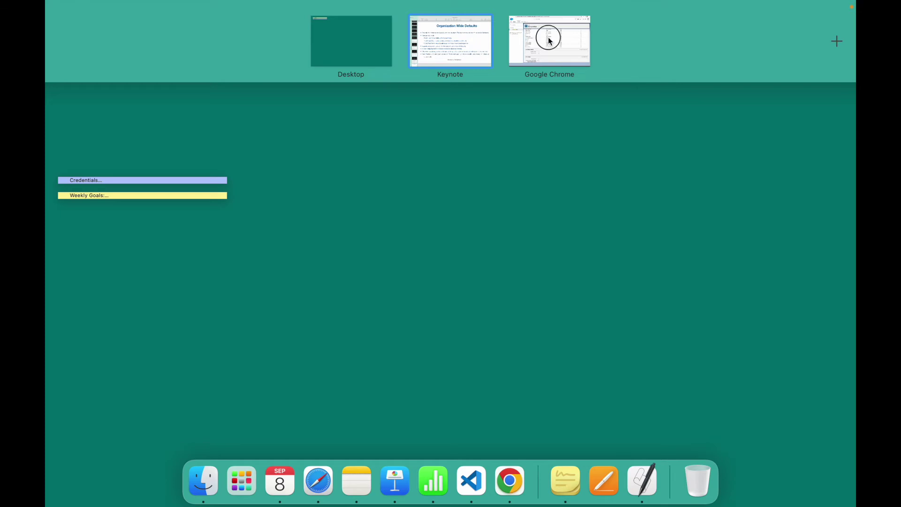
pyautogui.click(550, 41)
pyautogui.scroll(4, 430, 279)
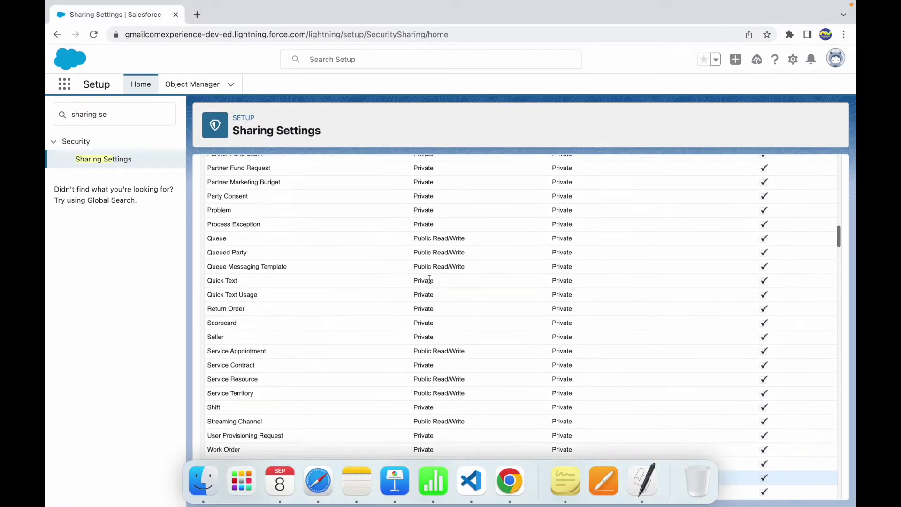
pyautogui.scroll(15, 430, 279)
pyautogui.scroll(10, 417, 337)
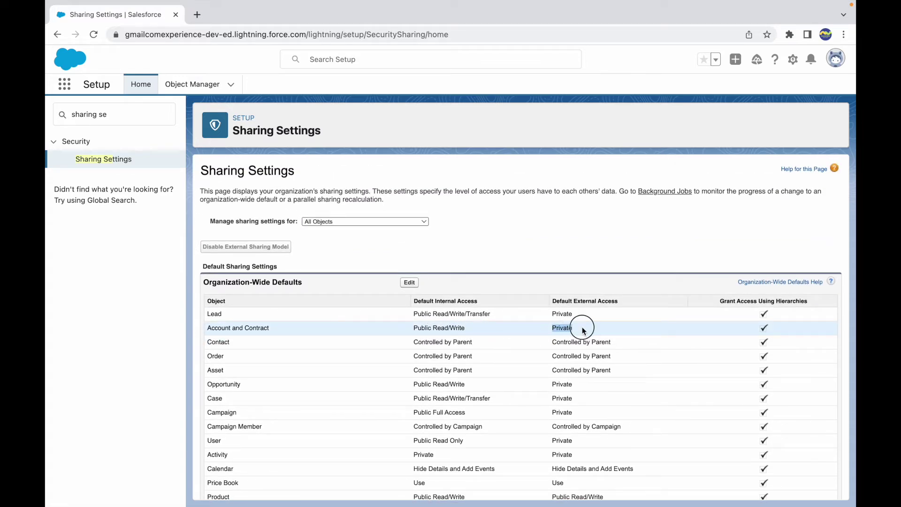
pyautogui.scroll(-3, 446, 422)
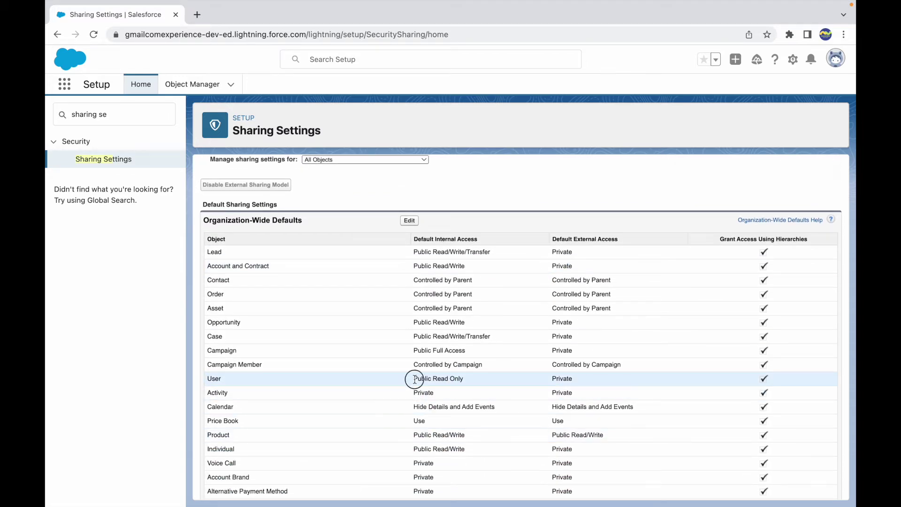
pyautogui.moveTo(414, 379); pyautogui.dragTo(483, 382)
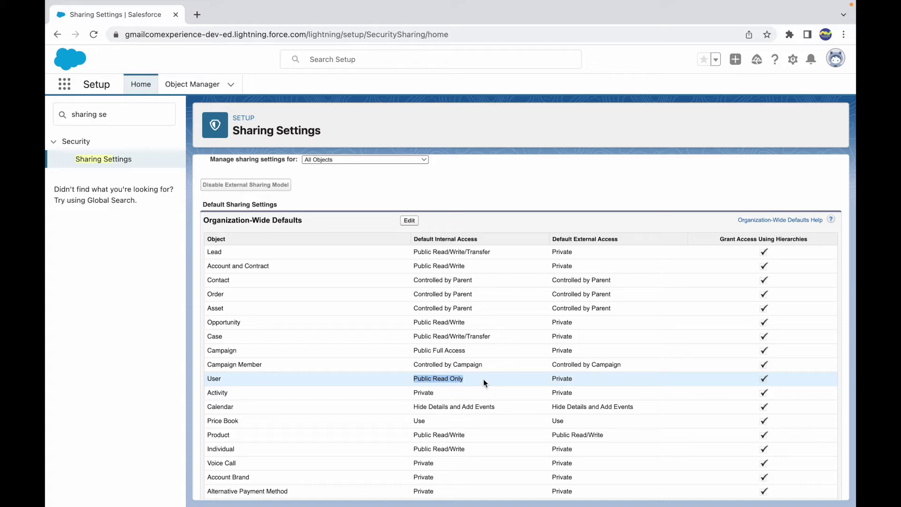
# Examine the Contact object's default internal access in relation to its parent row, Account and Contract
pyautogui.click(413, 282)
pyautogui.moveTo(413, 282); pyautogui.dragTo(486, 281)
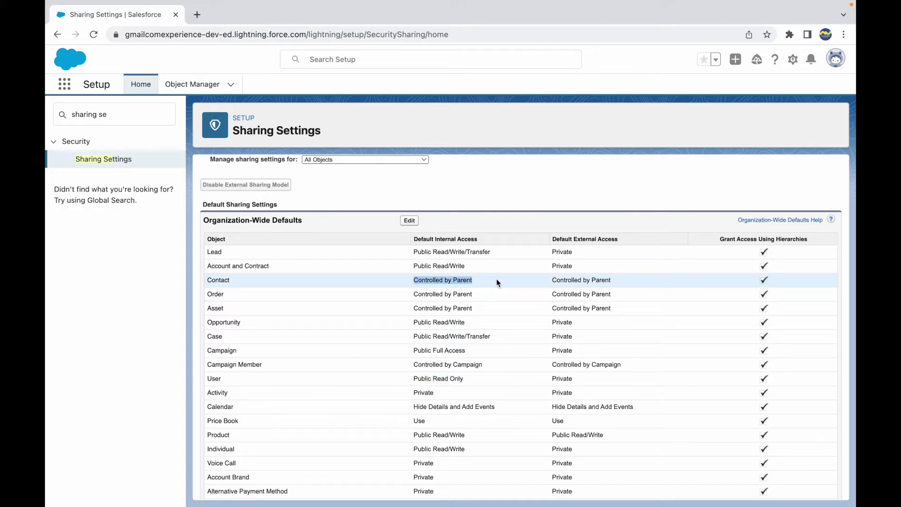
pyautogui.click(414, 282)
pyautogui.moveTo(237, 281); pyautogui.dragTo(339, 279)
pyautogui.click(266, 278)
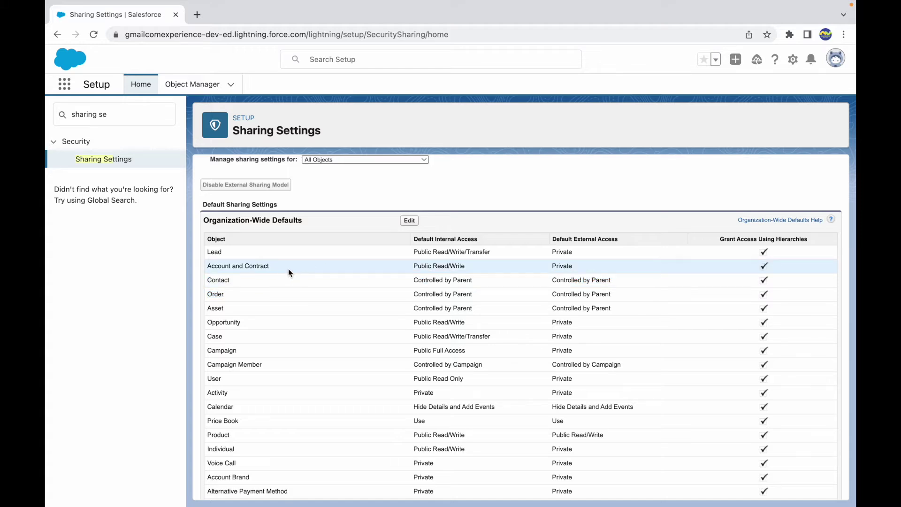
pyautogui.moveTo(270, 266); pyautogui.dragTo(206, 266)
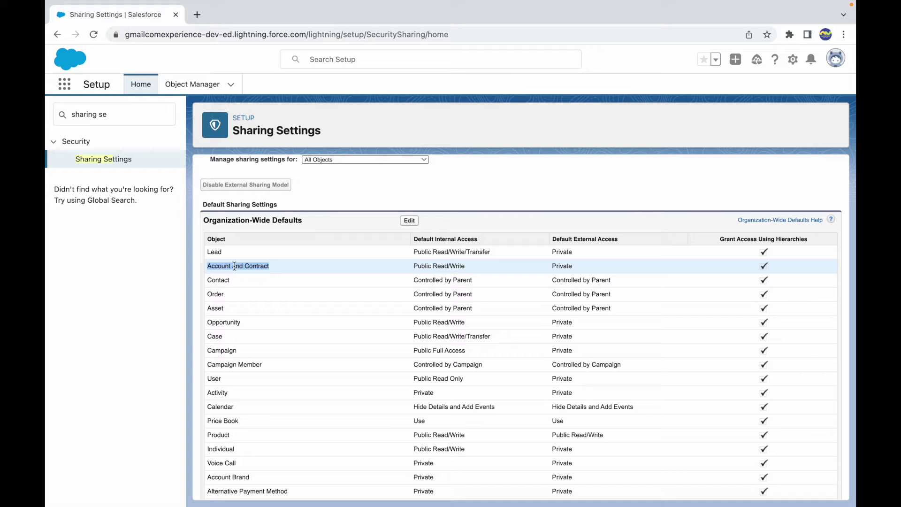
pyautogui.moveTo(413, 281); pyautogui.dragTo(490, 279)
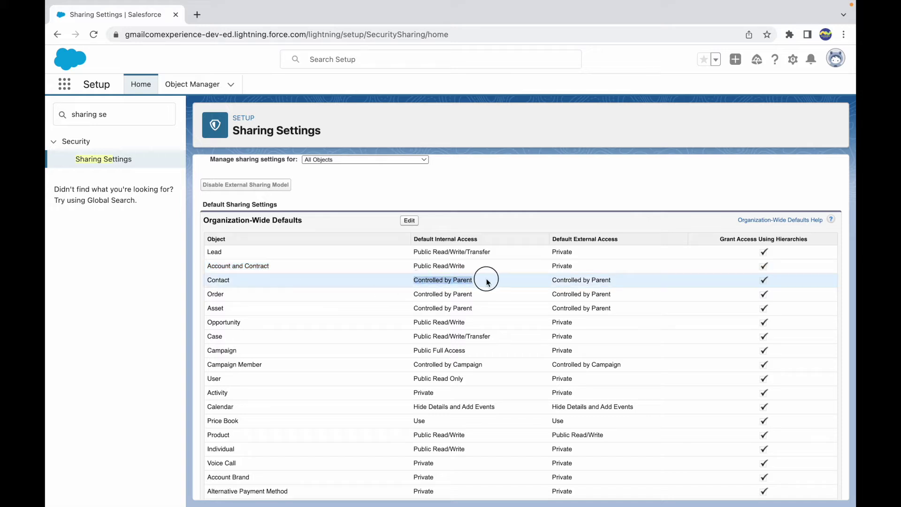
pyautogui.click(504, 283)
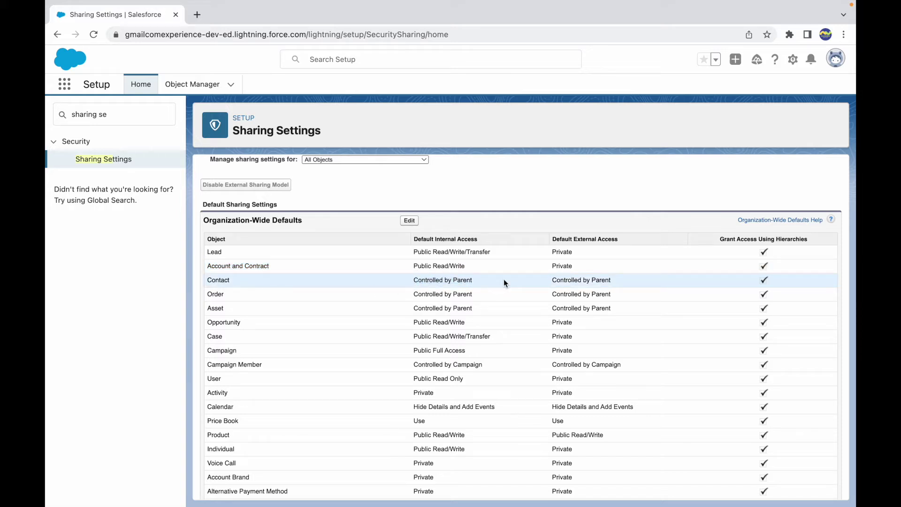
pyautogui.moveTo(478, 279); pyautogui.dragTo(412, 283)
pyautogui.click(502, 278)
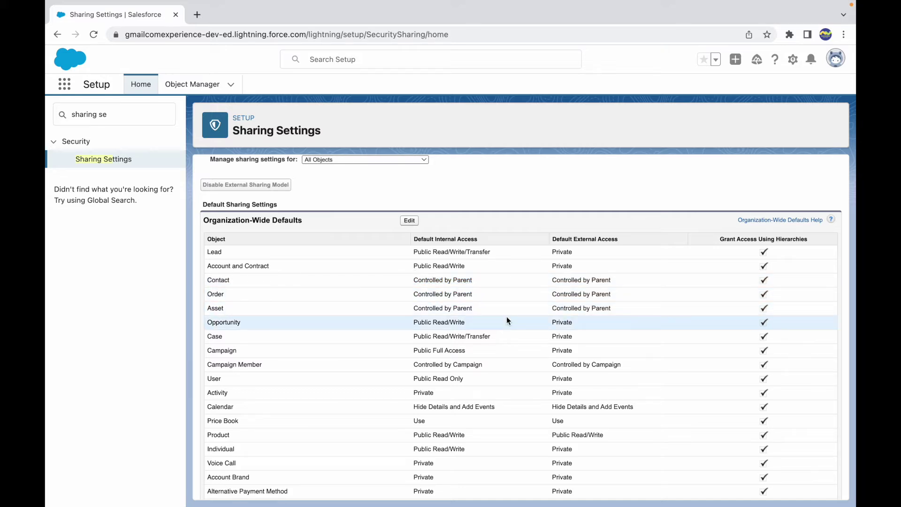
# Point out the Lead and Case objects and their default internal access in the organization-wide defaults
pyautogui.click(226, 256)
pyautogui.moveTo(226, 256); pyautogui.dragTo(203, 338)
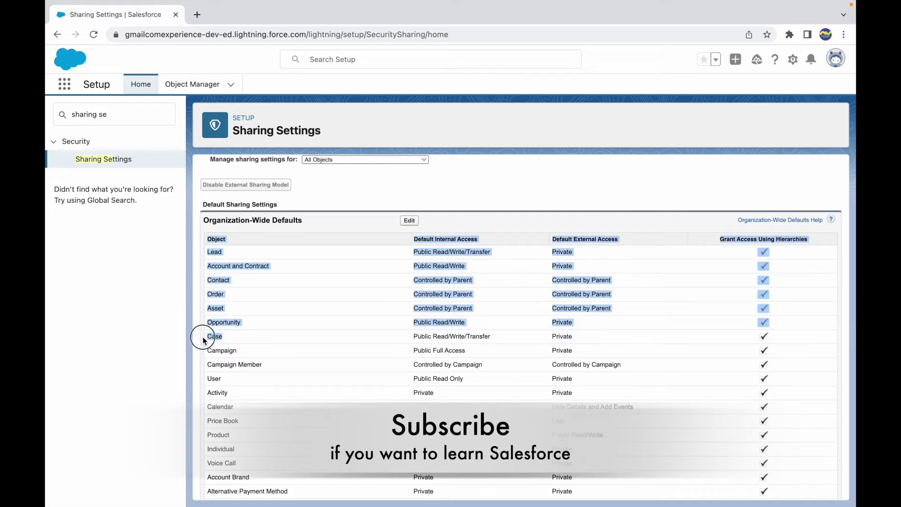
pyautogui.click(469, 256)
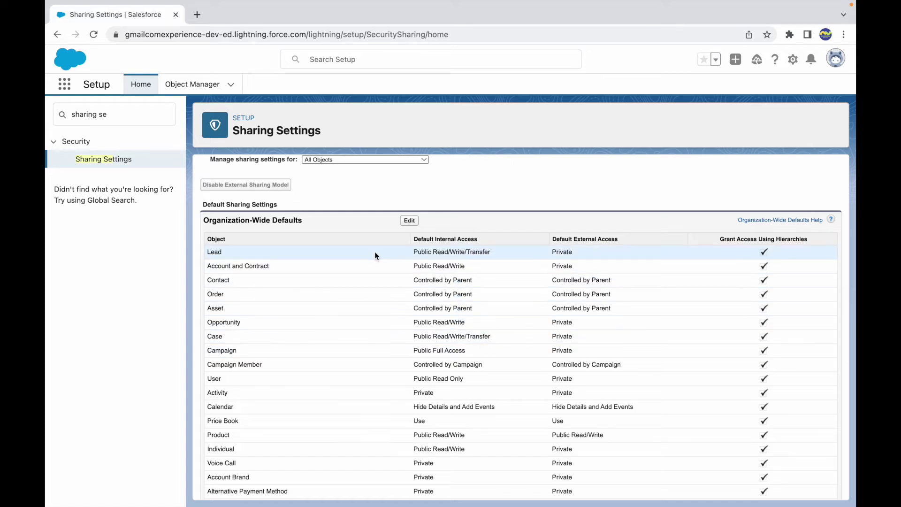
pyautogui.doubleClick(215, 252)
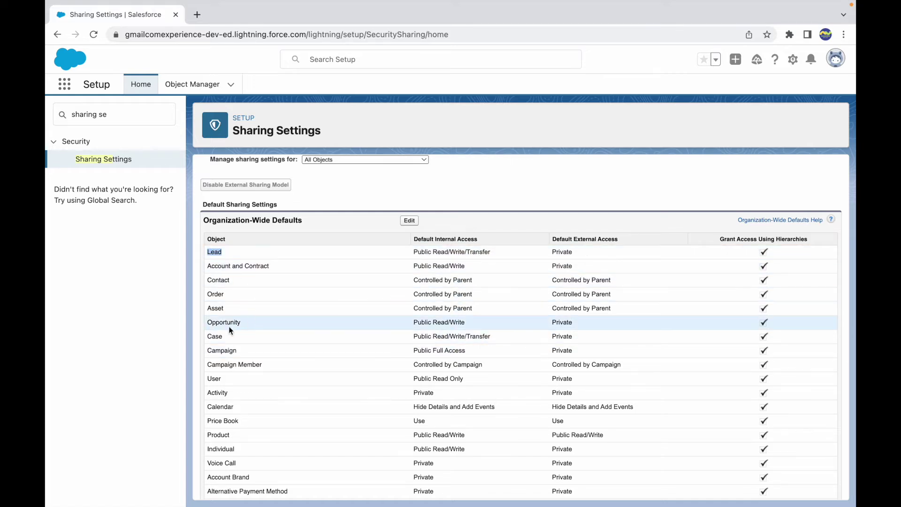
pyautogui.doubleClick(218, 334)
pyautogui.click(251, 338)
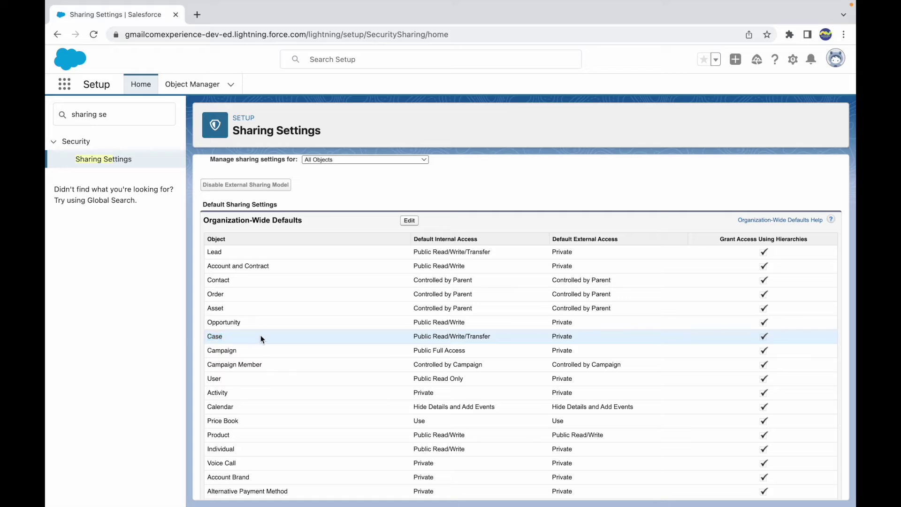
pyautogui.doubleClick(482, 341)
pyautogui.click(501, 343)
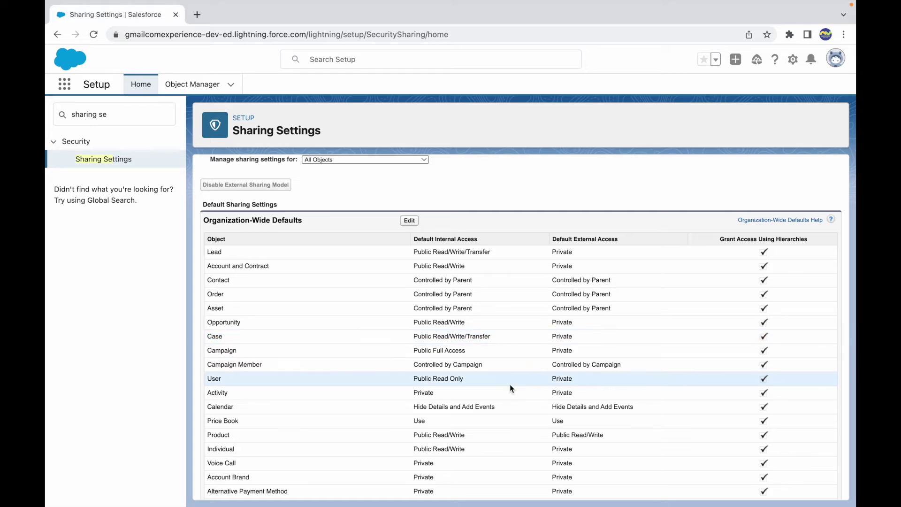
# Open the organization-wide defaults for editing and view the options for Lead's default internal access
pyautogui.scroll(-8, 510, 383)
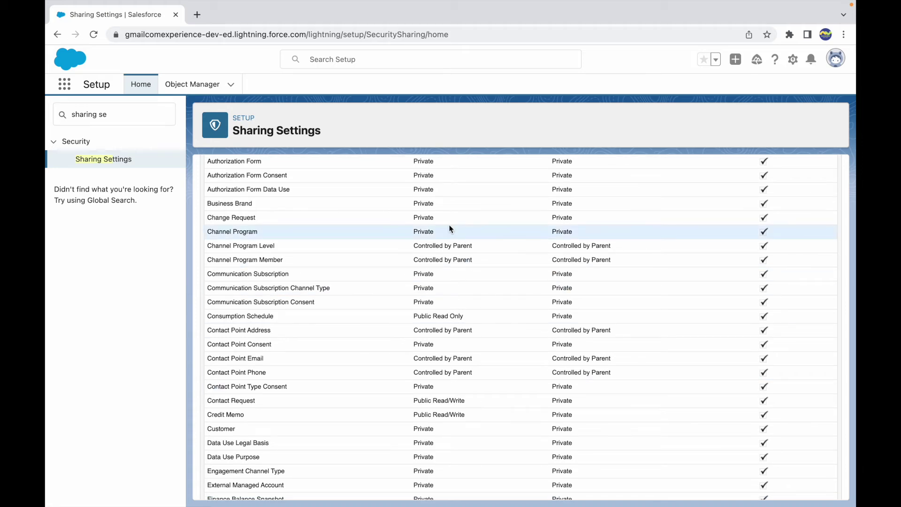
pyautogui.scroll(10, 450, 229)
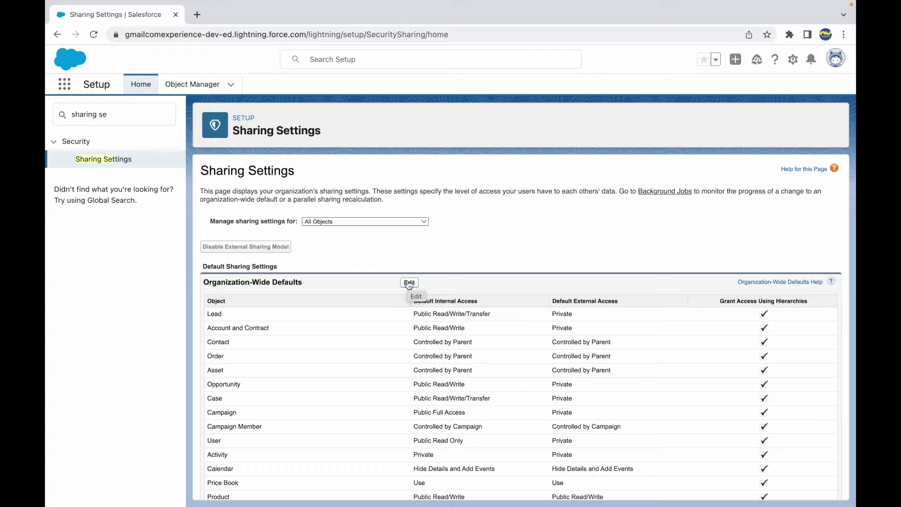
pyautogui.click(410, 283)
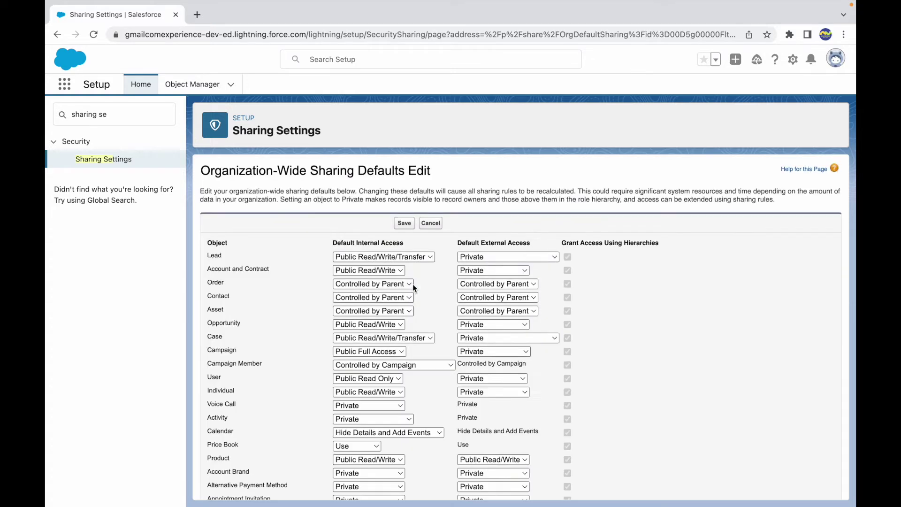
pyautogui.click(390, 257)
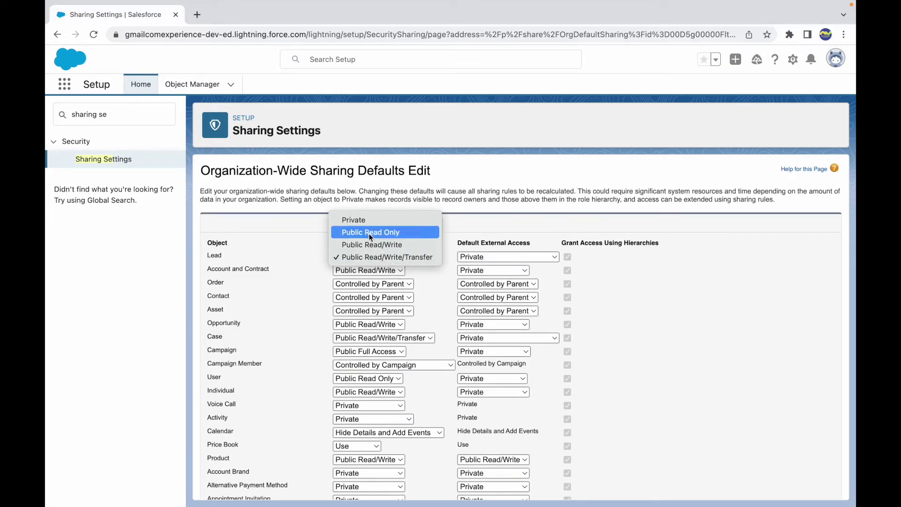
pyautogui.click(310, 257)
# Set Account and Contract's default internal access to Private, reading and accepting the notices about Opportunity access, Case access and case queues
pyautogui.click(355, 271)
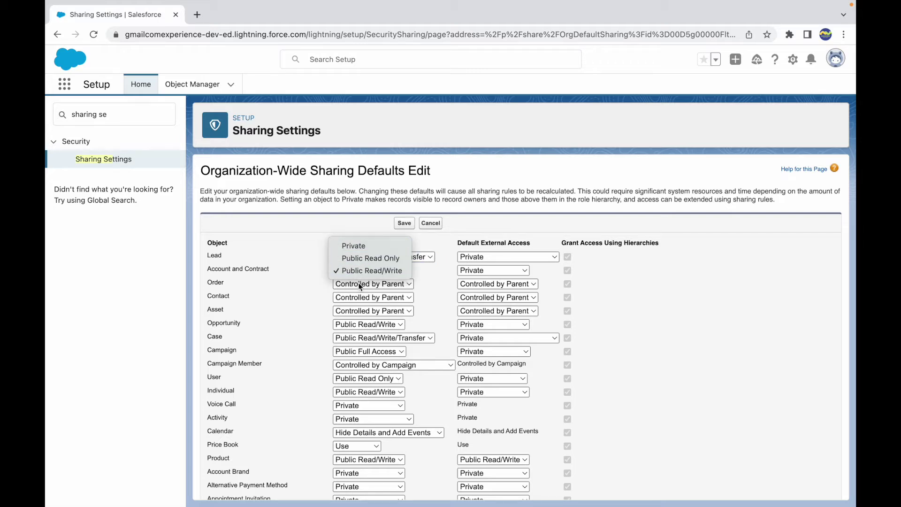
pyautogui.click(354, 245)
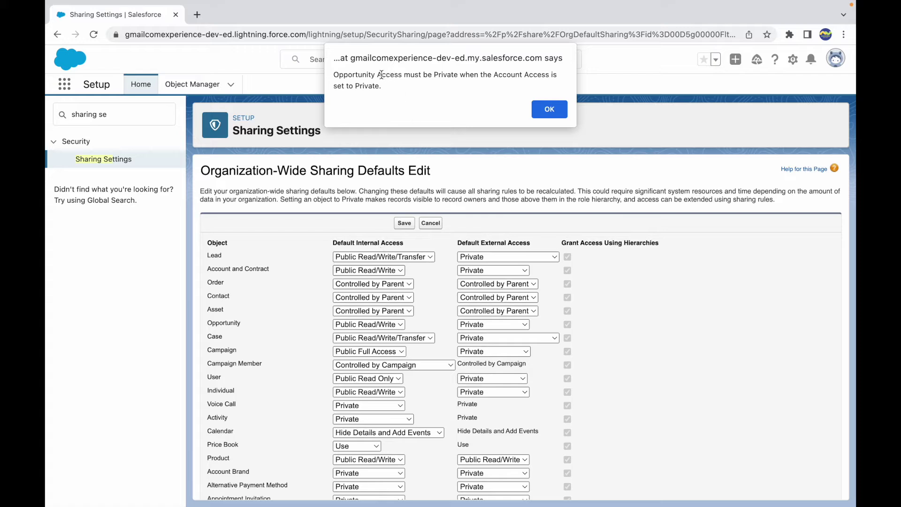
pyautogui.moveTo(377, 74); pyautogui.dragTo(469, 71)
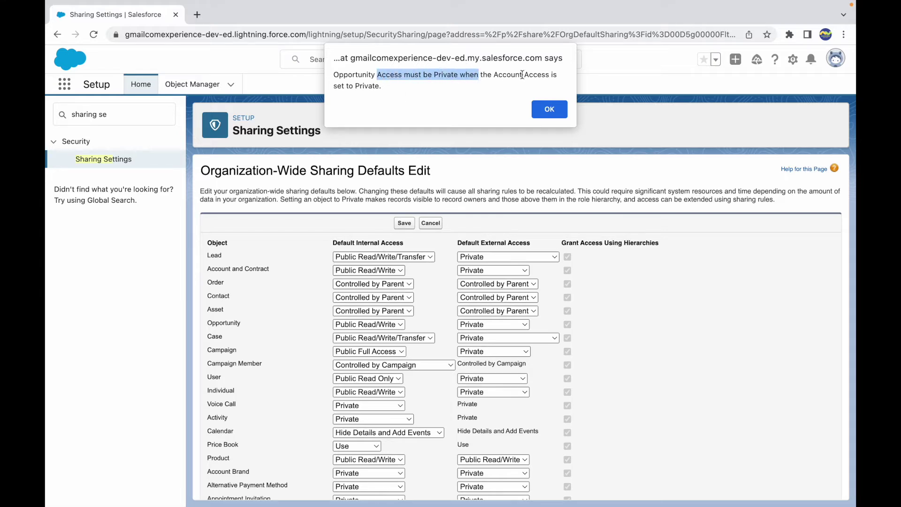
pyautogui.click(429, 93)
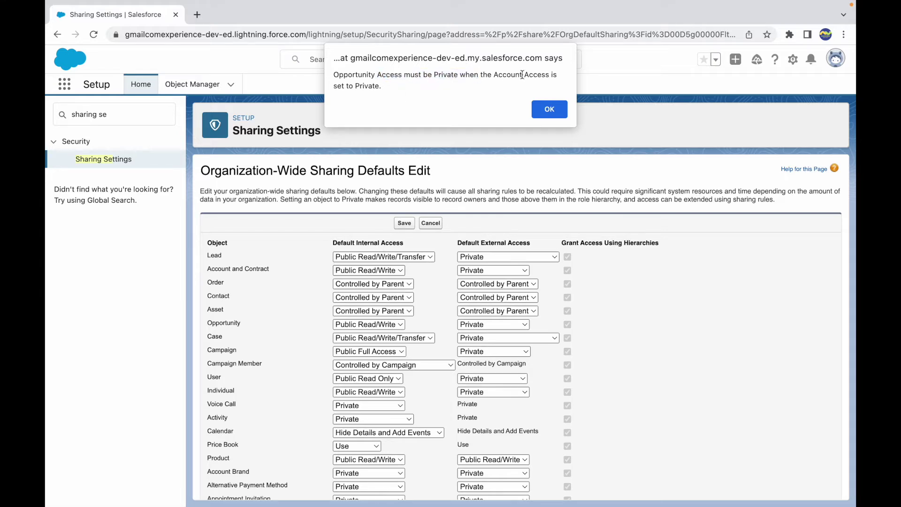
pyautogui.doubleClick(353, 75)
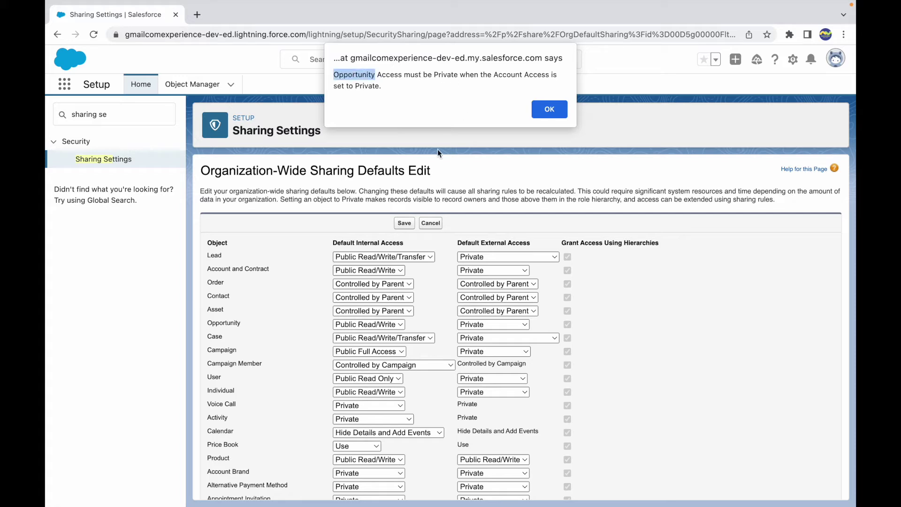
pyautogui.click(541, 113)
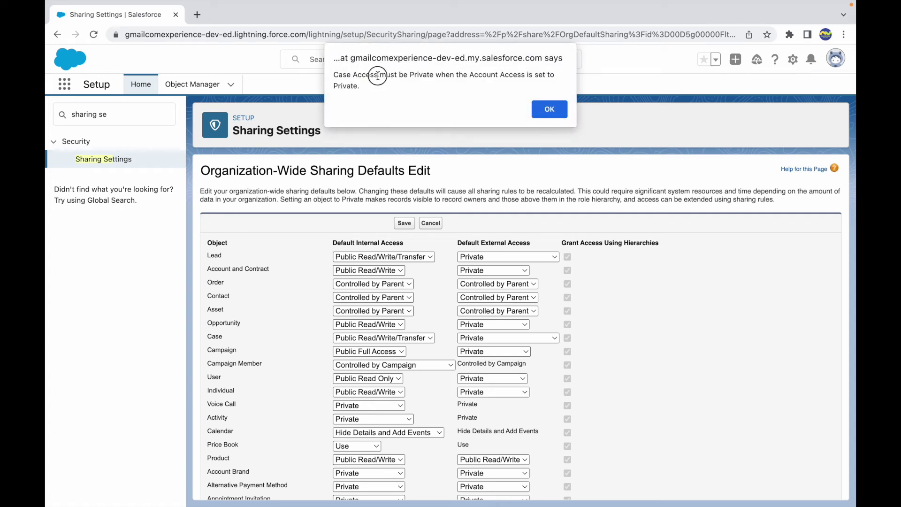
pyautogui.moveTo(379, 75); pyautogui.dragTo(333, 75)
pyautogui.click(408, 80)
pyautogui.click(553, 112)
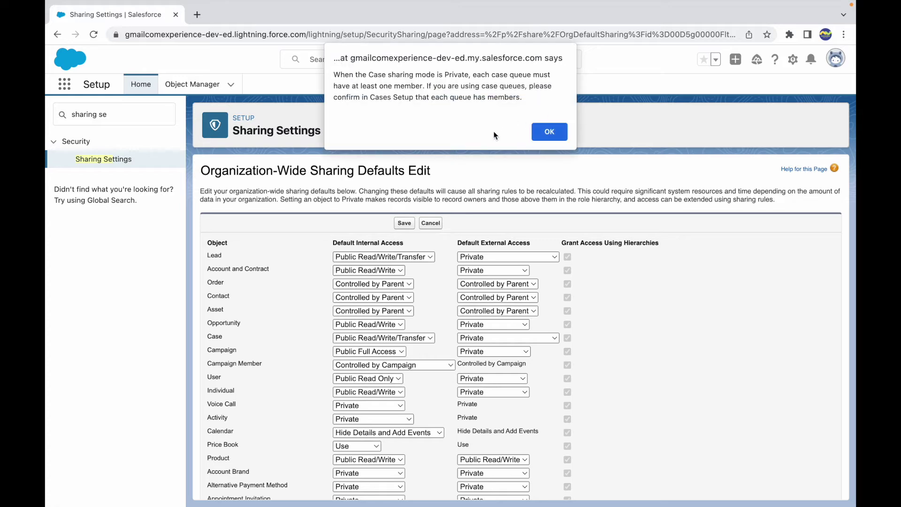
pyautogui.moveTo(369, 75); pyautogui.dragTo(423, 85)
pyautogui.click(468, 93)
pyautogui.click(548, 133)
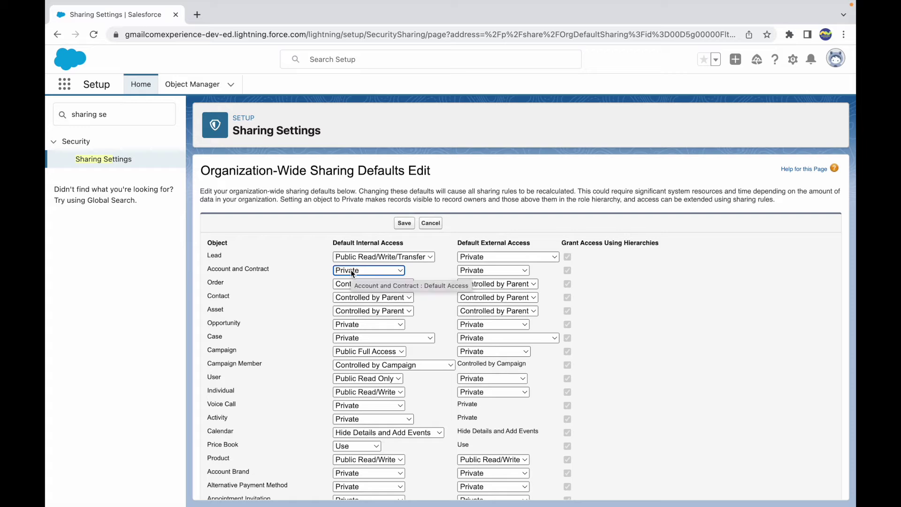
# Check the internal access of Case and Opportunity and the options available for Contact under its parent, Account and Contract
pyautogui.click(351, 342)
pyautogui.click(350, 339)
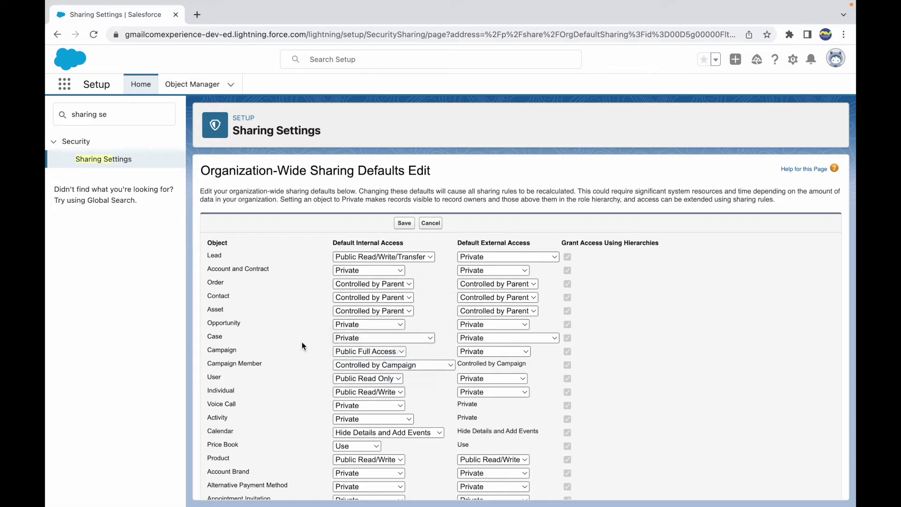
pyautogui.click(356, 325)
pyautogui.click(349, 325)
pyautogui.click(221, 270)
pyautogui.click(369, 298)
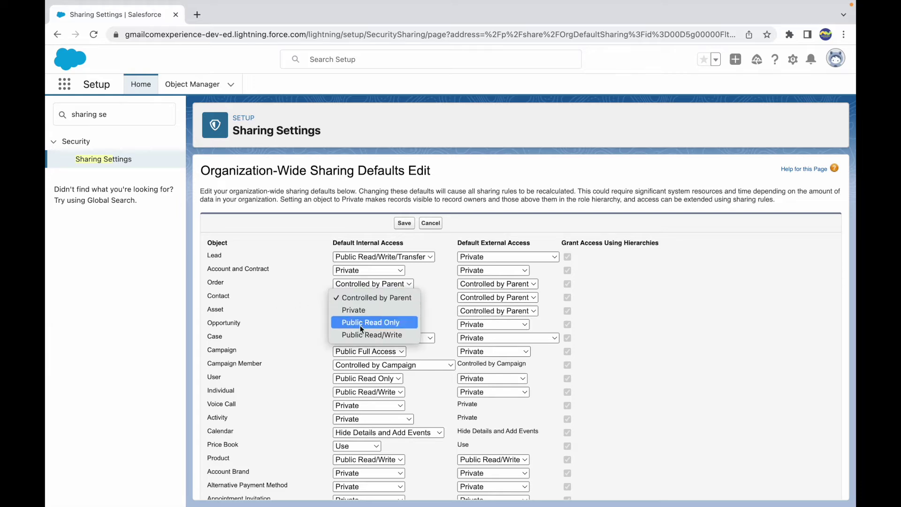
pyautogui.click(367, 297)
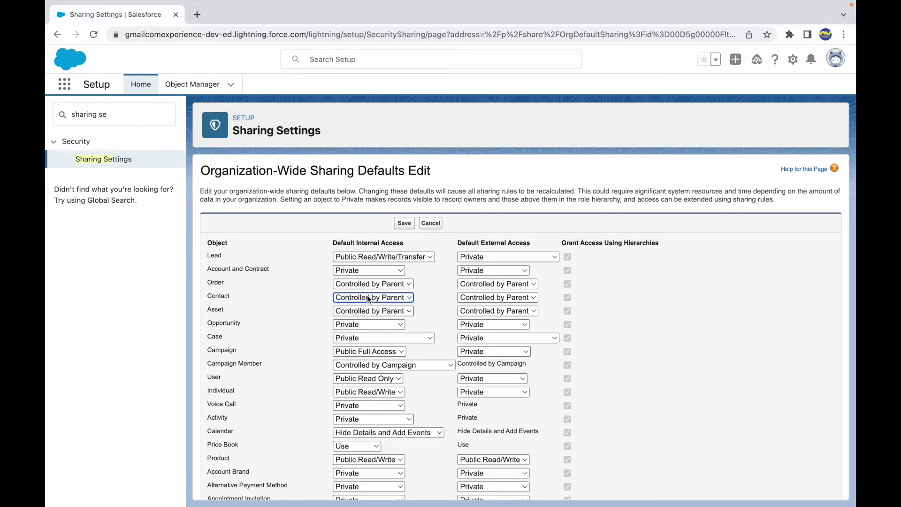
pyautogui.doubleClick(224, 271)
pyautogui.click(265, 283)
# Set the Invoice object's default internal access to Public Read Only
pyautogui.scroll(-5, 366, 354)
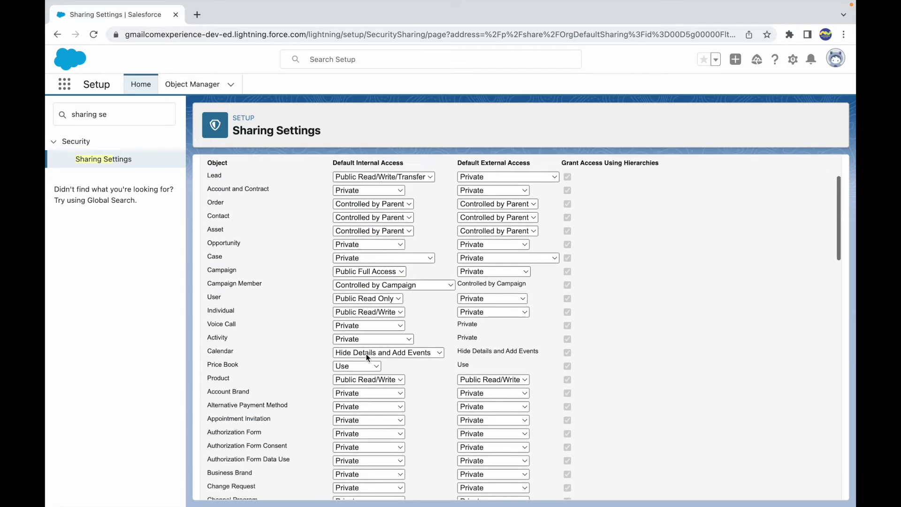
pyautogui.scroll(-10, 366, 353)
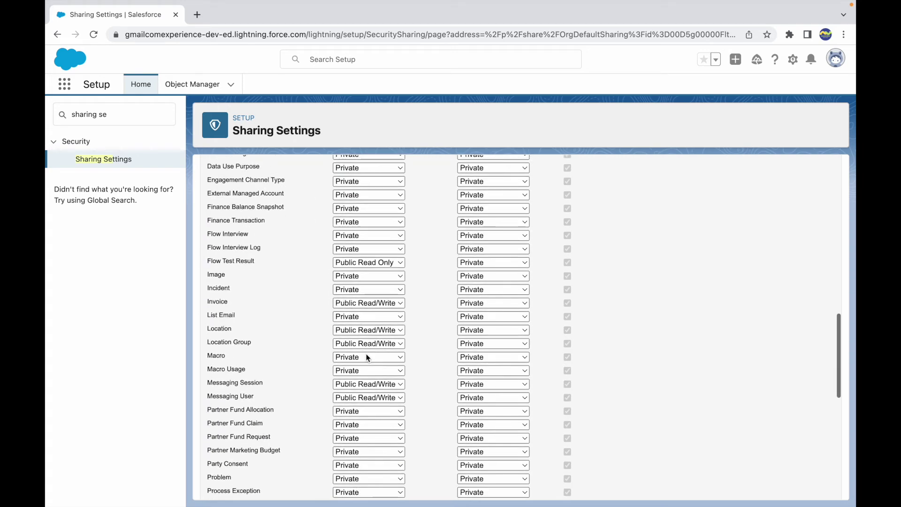
pyautogui.scroll(-1, 366, 353)
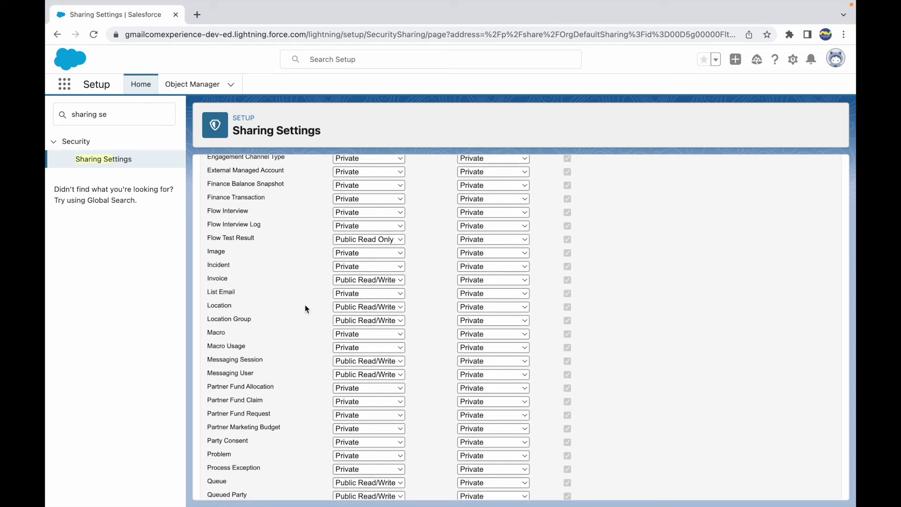
pyautogui.click(352, 280)
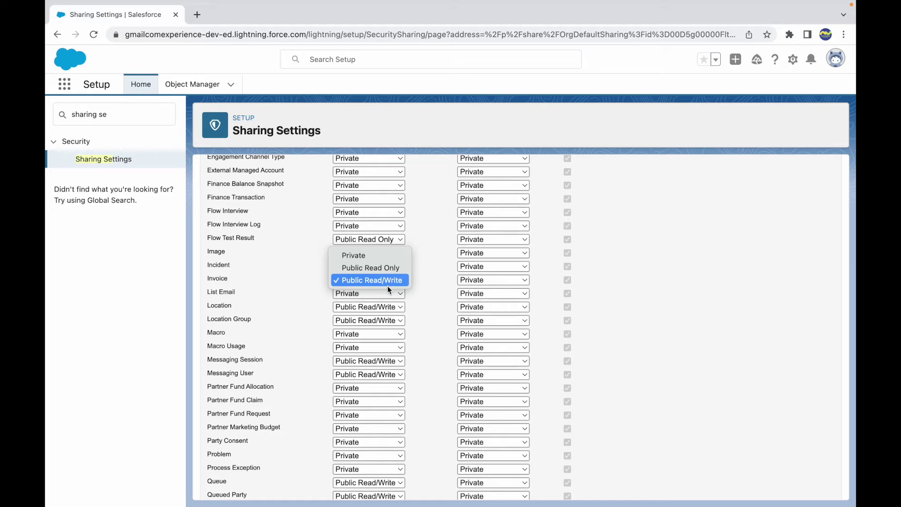
pyautogui.click(426, 283)
pyautogui.click(369, 282)
pyautogui.click(383, 268)
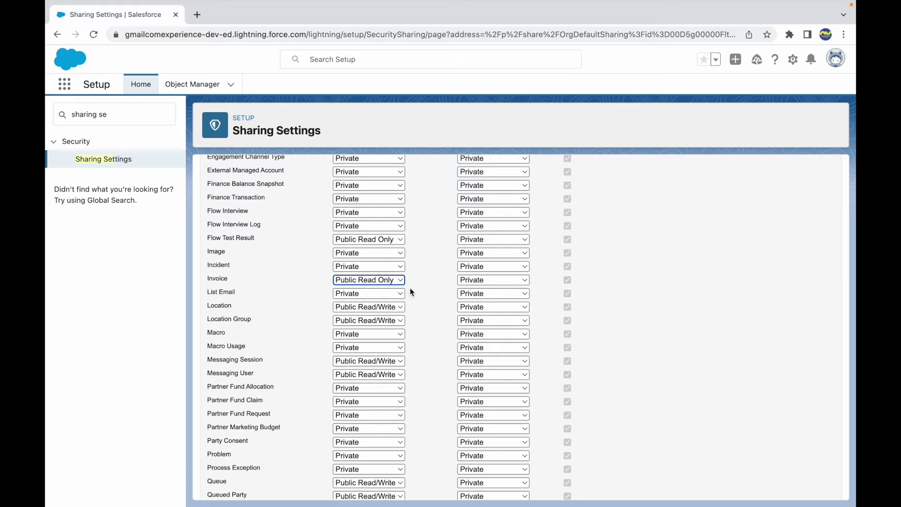
# Set the Invoice object's default internal access to Private
pyautogui.click(387, 282)
pyautogui.click(361, 273)
pyautogui.click(418, 283)
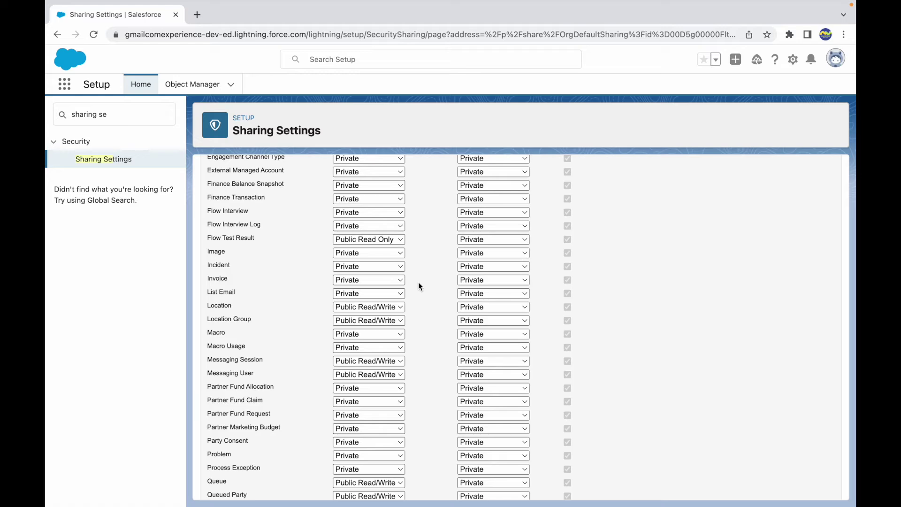
# Switch to the Keynote slide and highlight the wording about separate access configuration for Internal and External users
pyautogui.hotkey('ctrl', 'Up')
pyautogui.click(437, 45)
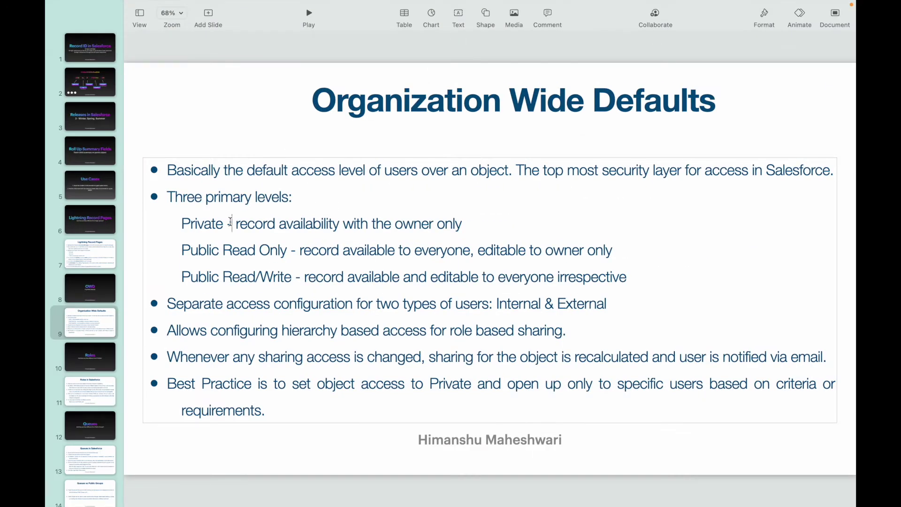
pyautogui.moveTo(223, 301); pyautogui.dragTo(351, 303)
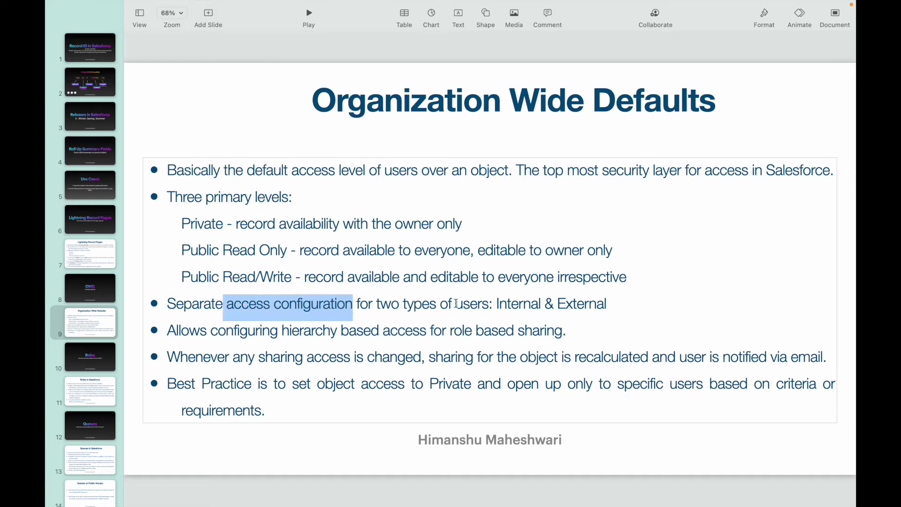
pyautogui.moveTo(497, 303); pyautogui.dragTo(544, 304)
pyautogui.doubleClick(566, 305)
pyautogui.click(625, 301)
# Switch back to Chrome, highlight the Default Internal Access and Default External Access headings, and view Lead's external access options
pyautogui.hotkey('ctrl', 'Up')
pyautogui.click(547, 35)
pyautogui.scroll(10, 415, 233)
pyautogui.moveTo(404, 243); pyautogui.dragTo(331, 242)
pyautogui.moveTo(530, 243); pyautogui.dragTo(460, 243)
pyautogui.click(544, 255)
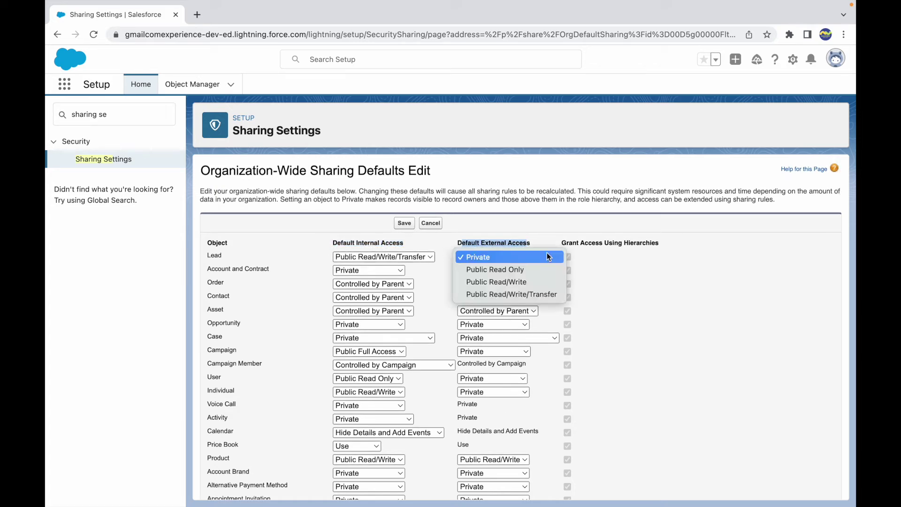
pyautogui.click(529, 234)
pyautogui.click(375, 242)
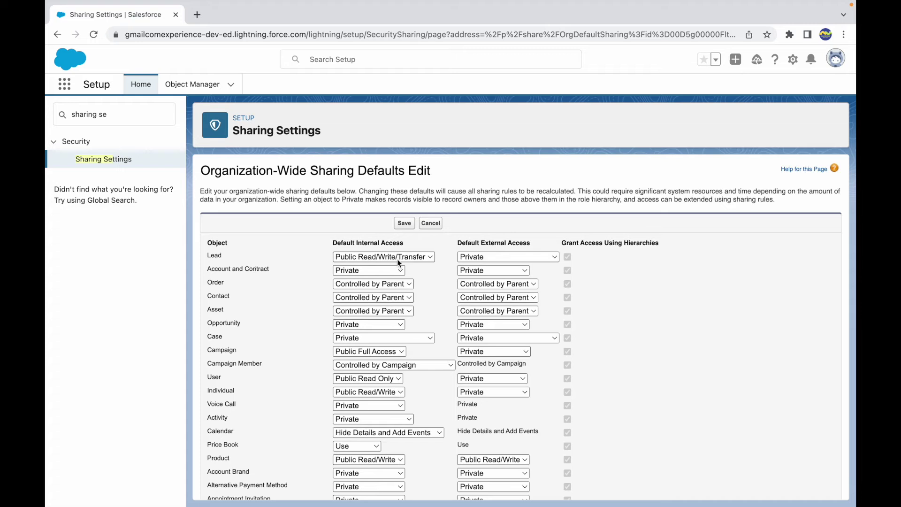
# Highlight the word External in the Default External Access heading and look over the objects listed beneath it
pyautogui.doubleClick(484, 242)
pyautogui.click(541, 240)
pyautogui.doubleClick(487, 243)
pyautogui.click(524, 244)
pyautogui.scroll(-3, 365, 349)
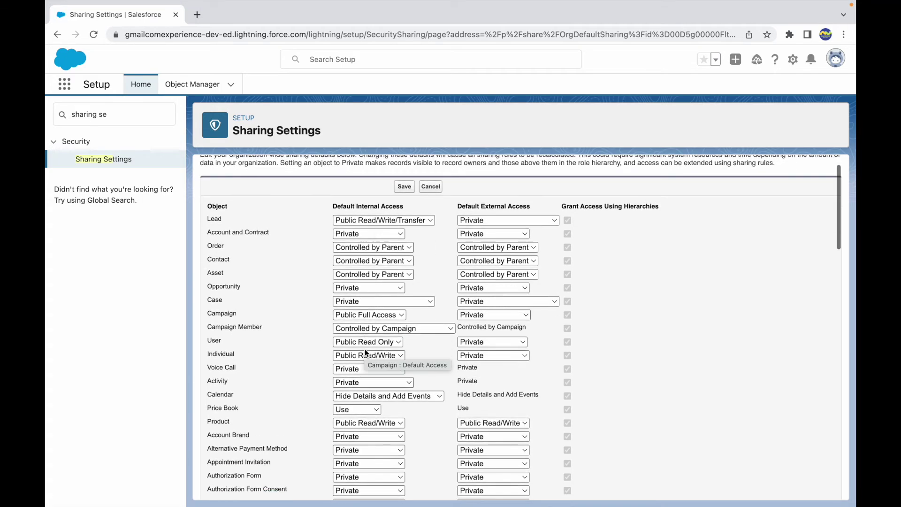
pyautogui.scroll(3, 364, 351)
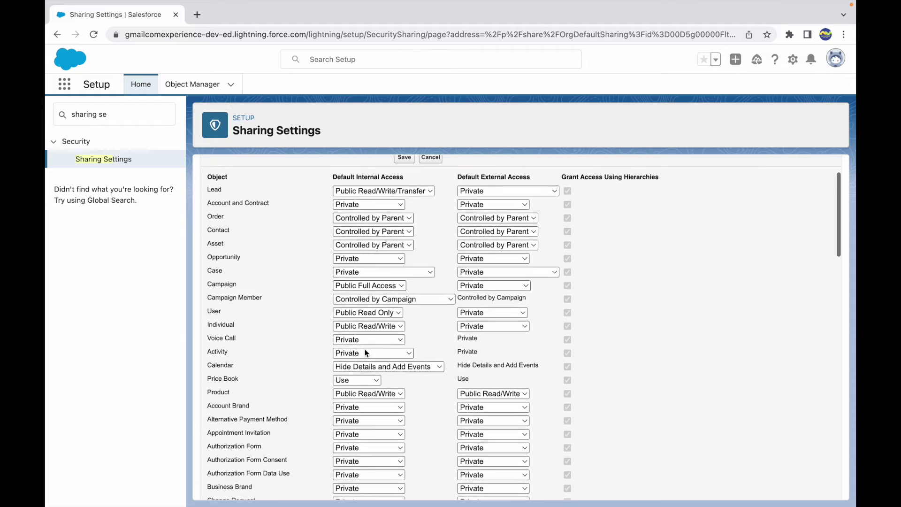
# Compare the Default Internal Access and Default External Access headings and check which external access levels Lead offers
pyautogui.doubleClick(490, 217)
pyautogui.doubleClick(369, 217)
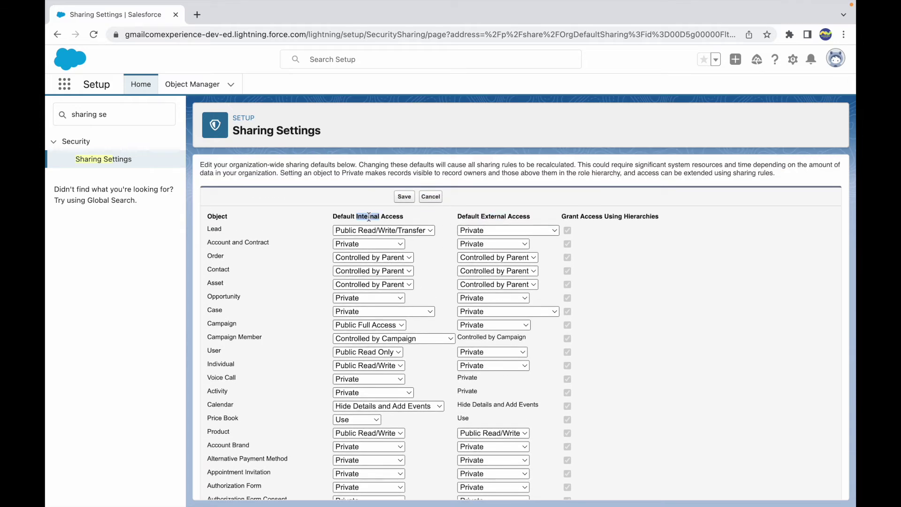
pyautogui.click(368, 218)
pyautogui.doubleClick(361, 218)
pyautogui.doubleClick(491, 216)
pyautogui.click(484, 216)
pyautogui.click(477, 229)
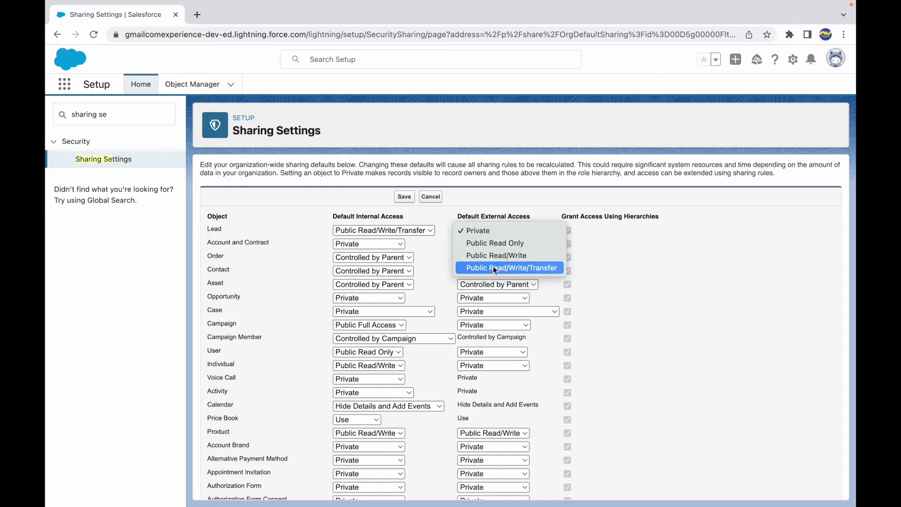
pyautogui.click(506, 216)
pyautogui.doubleClick(374, 218)
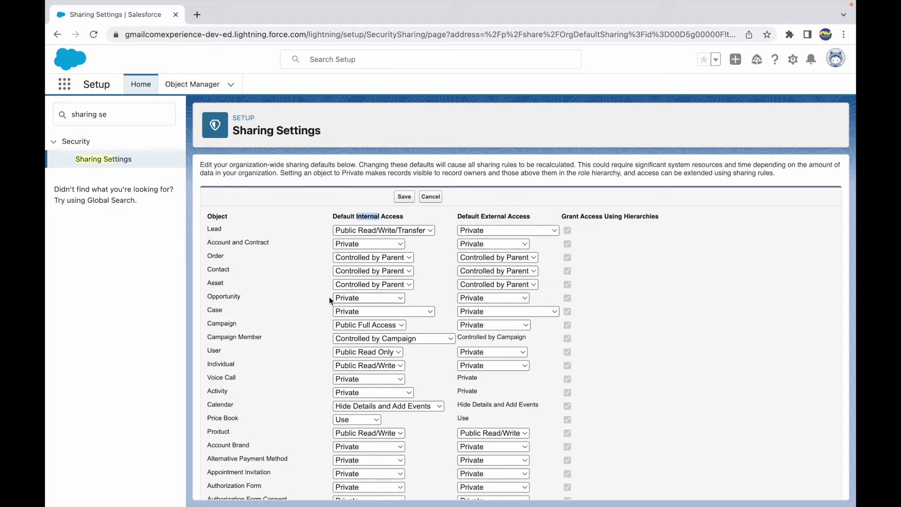
# Try to set Opportunity's default external access to Public Read/Write
pyautogui.click(357, 298)
pyautogui.click(356, 299)
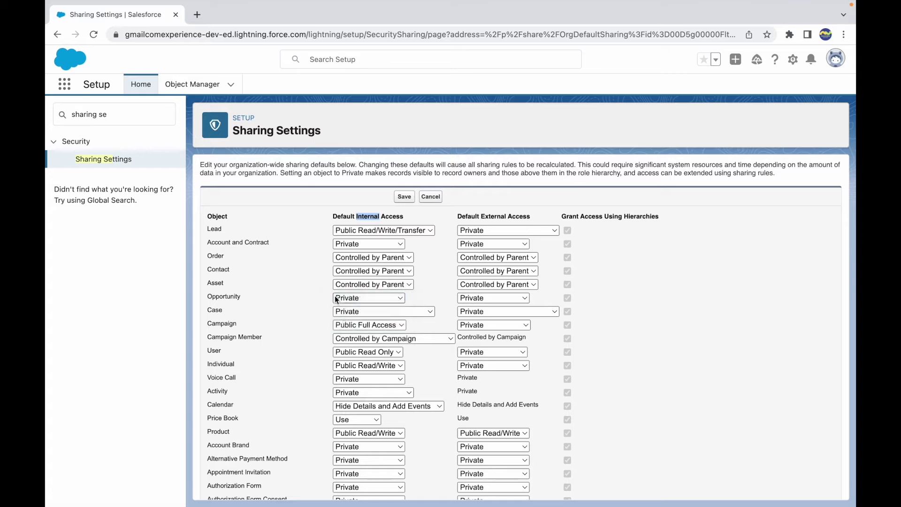
pyautogui.click(474, 299)
pyautogui.click(490, 322)
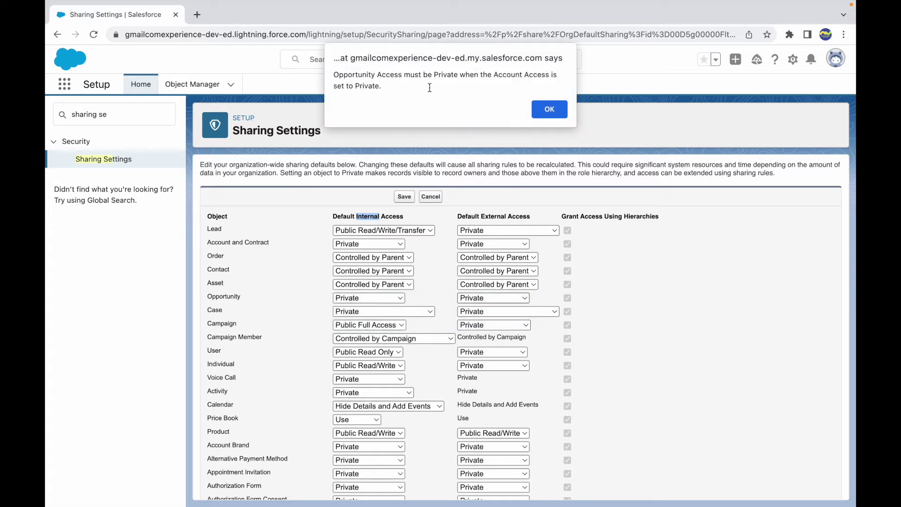
pyautogui.click(546, 110)
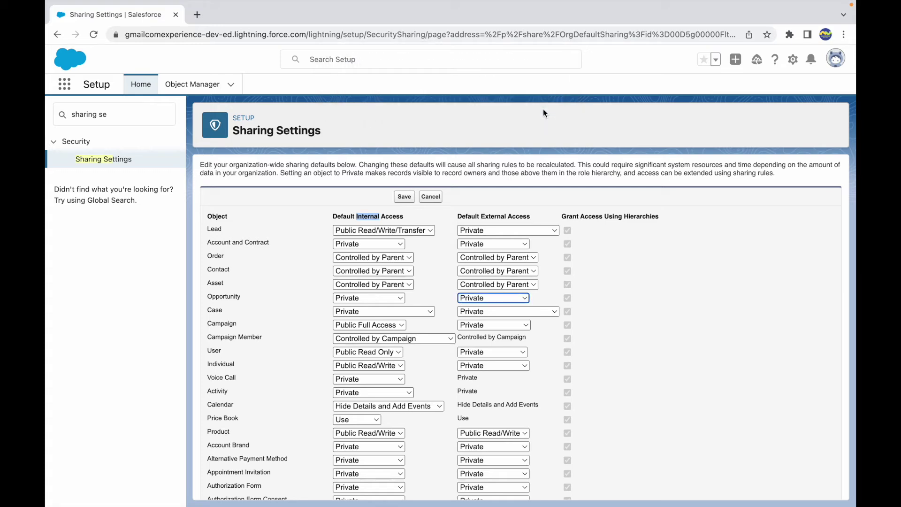
pyautogui.click(478, 298)
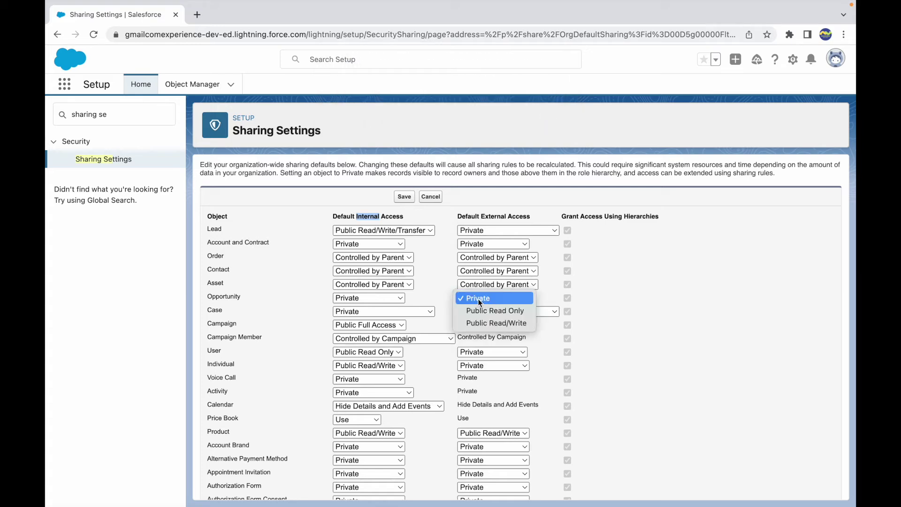
pyautogui.click(491, 323)
pyautogui.click(548, 110)
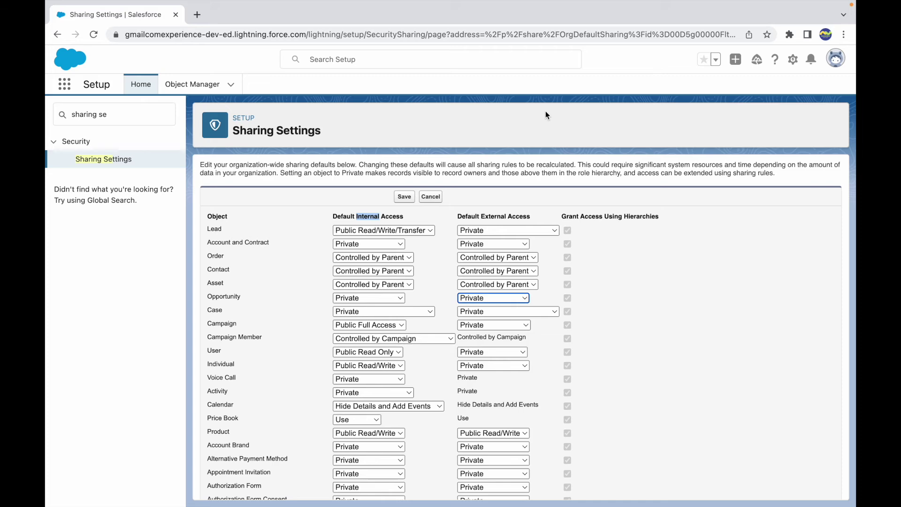
# Set Invoice's default external access to Public Read/Write while leaving its internal access at Private
pyautogui.scroll(-3, 367, 363)
pyautogui.scroll(-6, 367, 364)
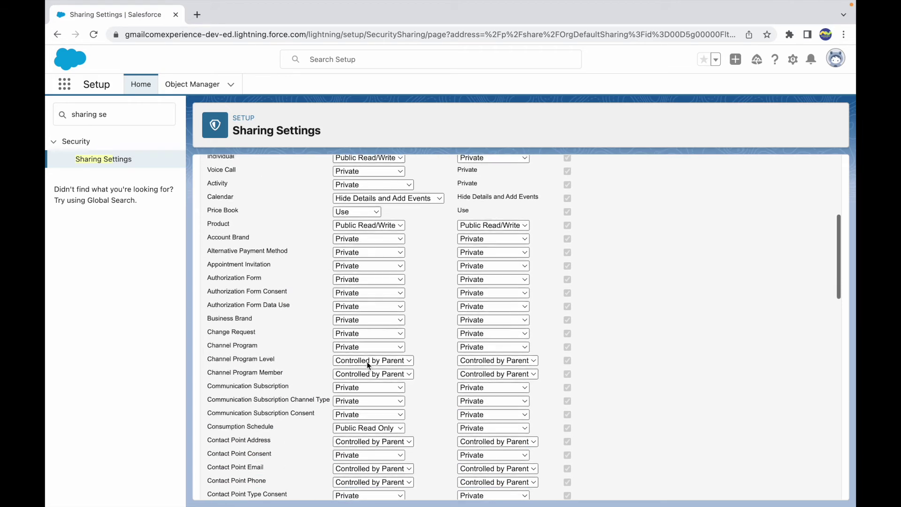
pyautogui.scroll(-4, 367, 365)
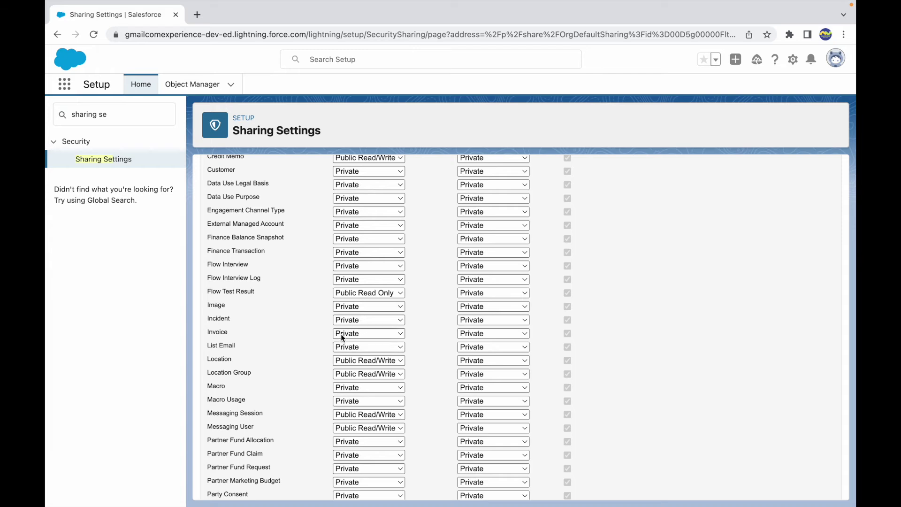
pyautogui.click(369, 334)
pyautogui.click(511, 333)
pyautogui.click(511, 333)
pyautogui.click(496, 359)
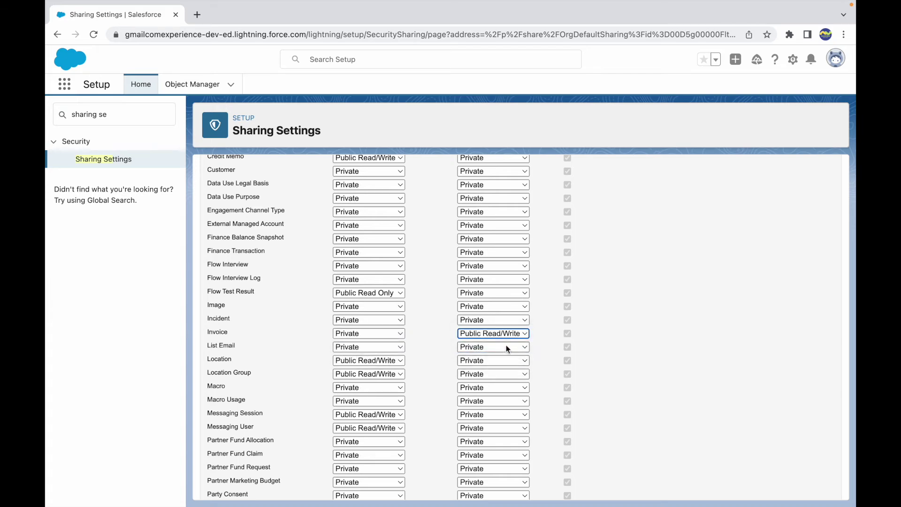
# Try to save the organization-wide defaults, accepting the sharing rule recalculation, and check the Invoice row for validation errors
pyautogui.scroll(12, 449, 337)
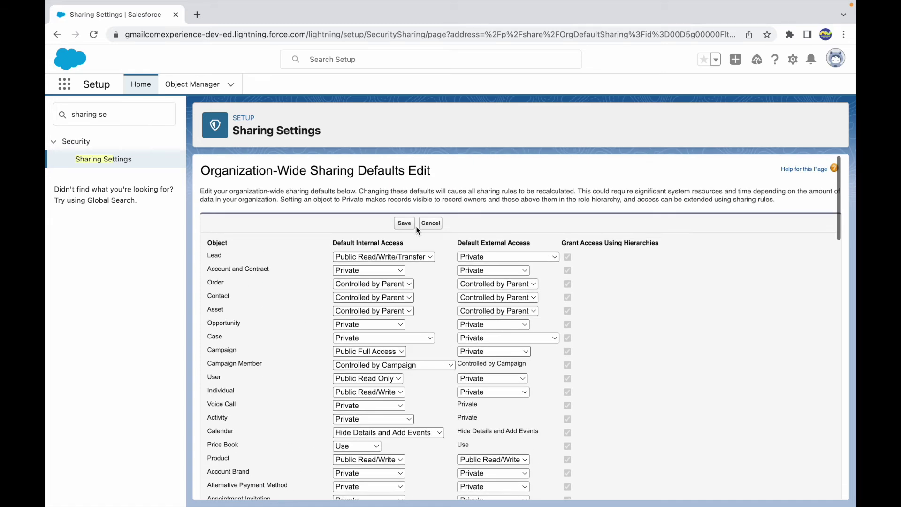
pyautogui.click(397, 225)
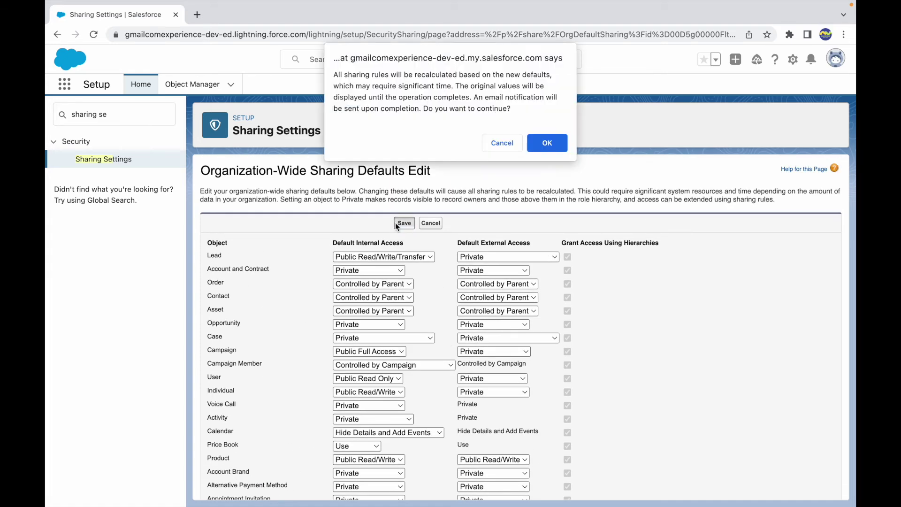
pyautogui.click(542, 147)
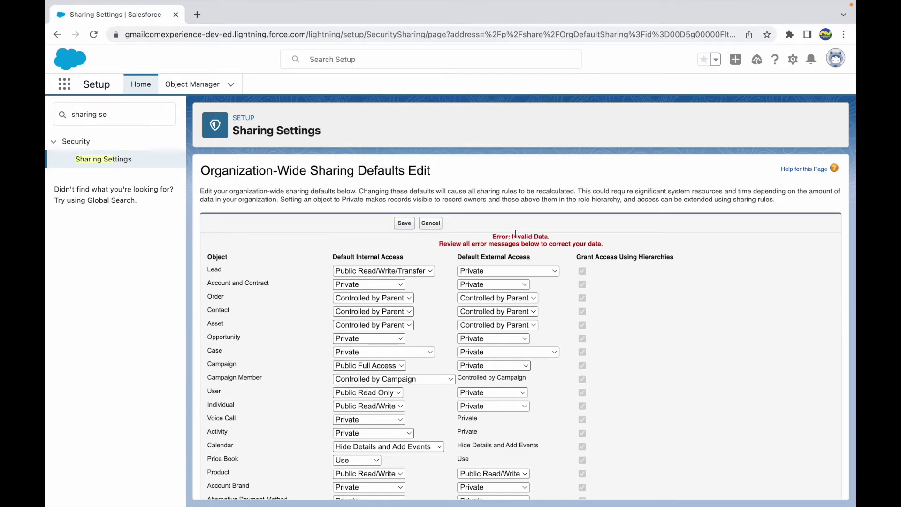
pyautogui.scroll(-9, 563, 235)
pyautogui.scroll(-5, 563, 237)
pyautogui.moveTo(492, 300); pyautogui.dragTo(519, 309)
pyautogui.click(519, 310)
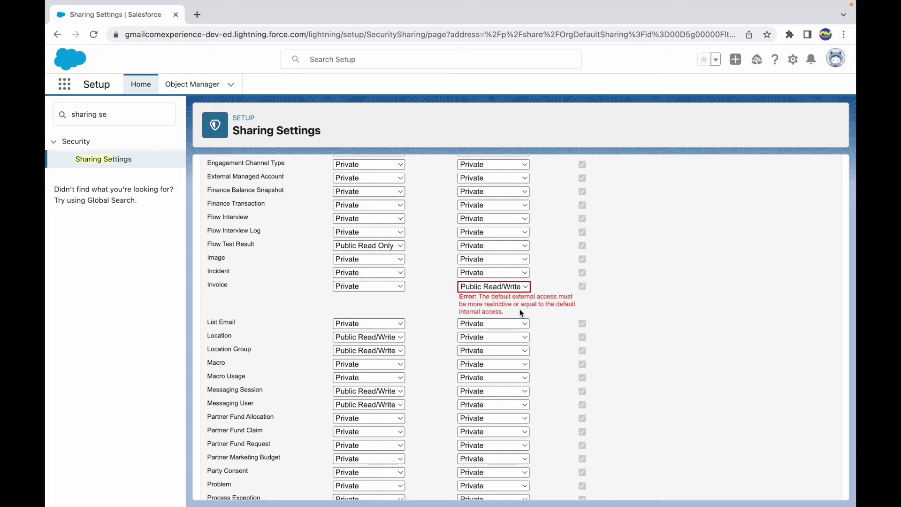
# Compare the default internal and default external access options offered for Invoice
pyautogui.click(494, 287)
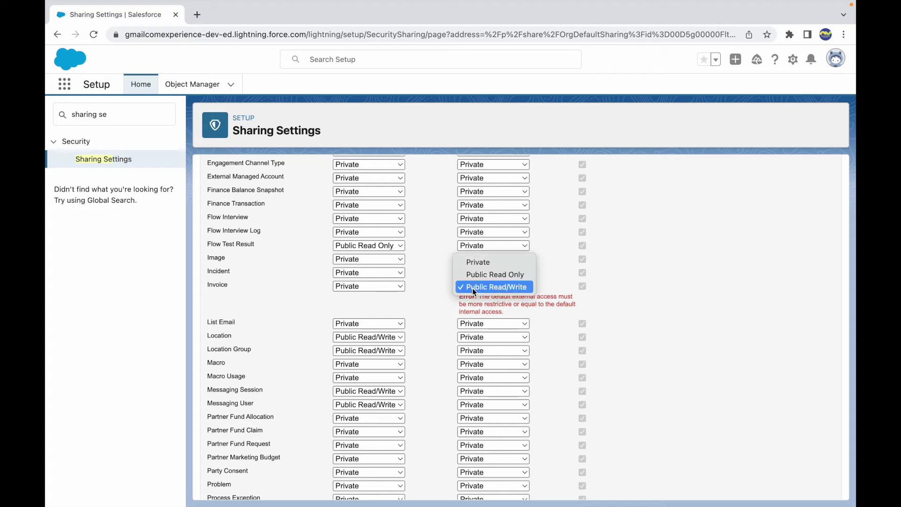
pyautogui.click(370, 286)
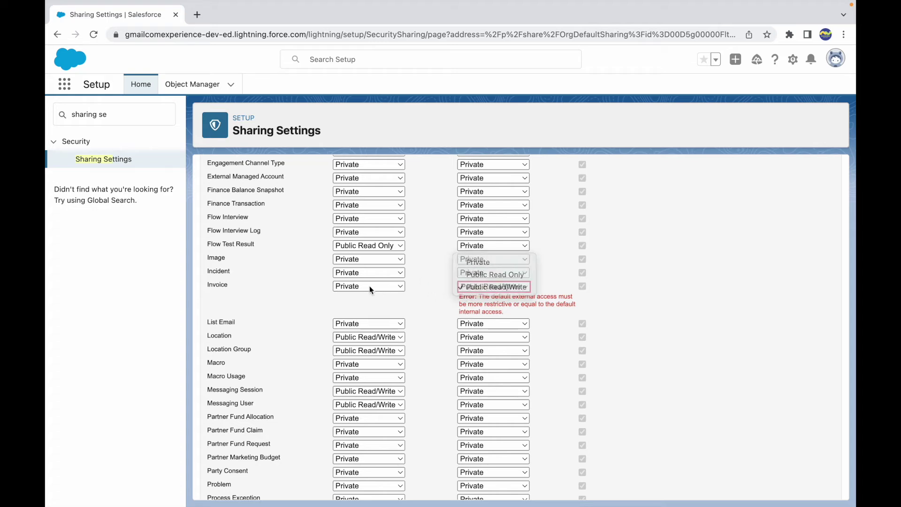
pyautogui.click(362, 287)
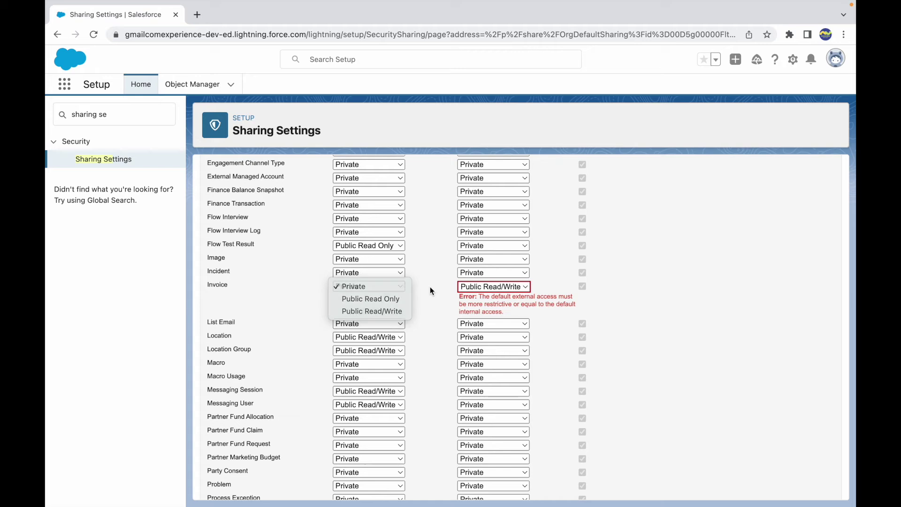
pyautogui.click(429, 286)
pyautogui.click(488, 286)
pyautogui.click(383, 284)
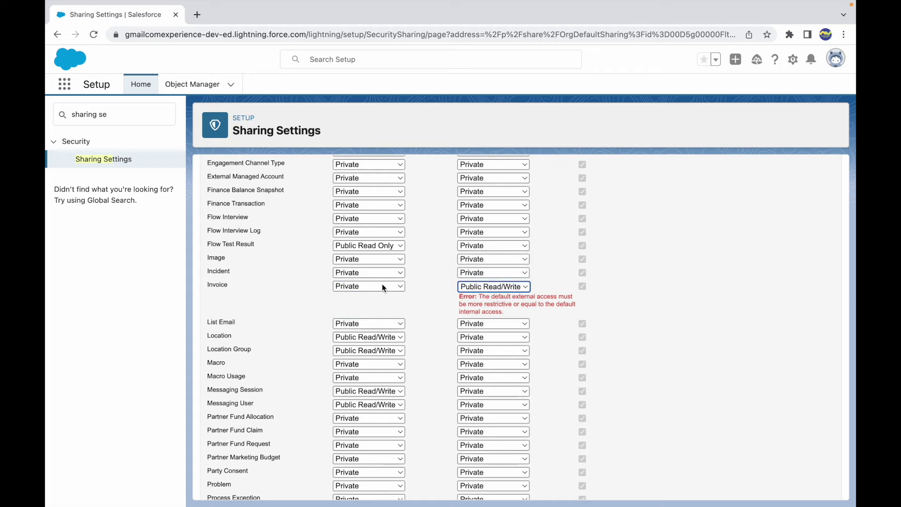
# Set both the default internal access and the default external access of Invoice to Public Read Only
pyautogui.click(383, 285)
pyautogui.click(380, 303)
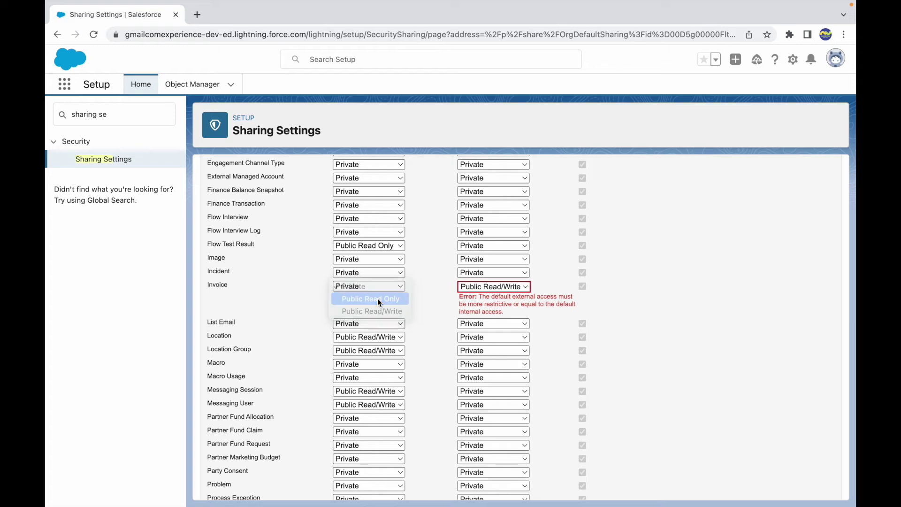
pyautogui.click(473, 288)
pyautogui.click(477, 263)
pyautogui.click(484, 287)
pyautogui.click(479, 300)
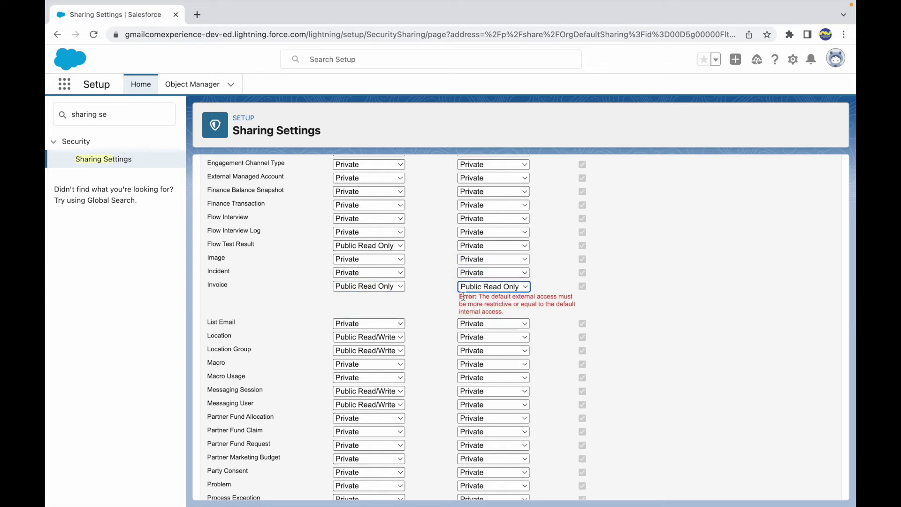
pyautogui.click(487, 287)
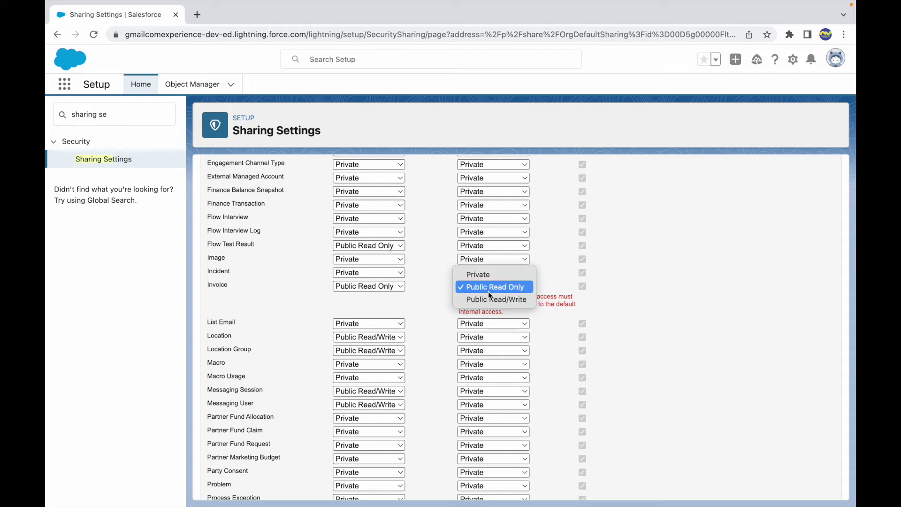
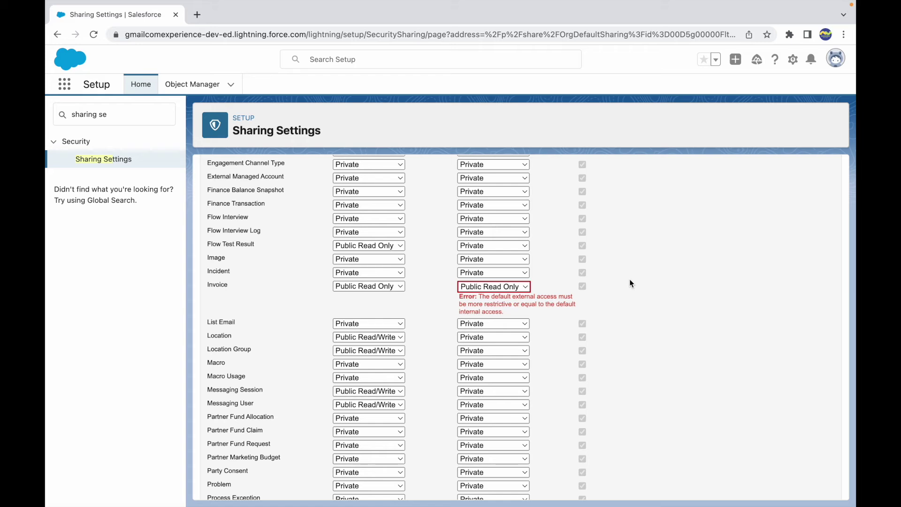
# Highlight the Grant Access Using Hierarchies heading and examine its checkboxes across the full list of objects
pyautogui.scroll(5, 603, 286)
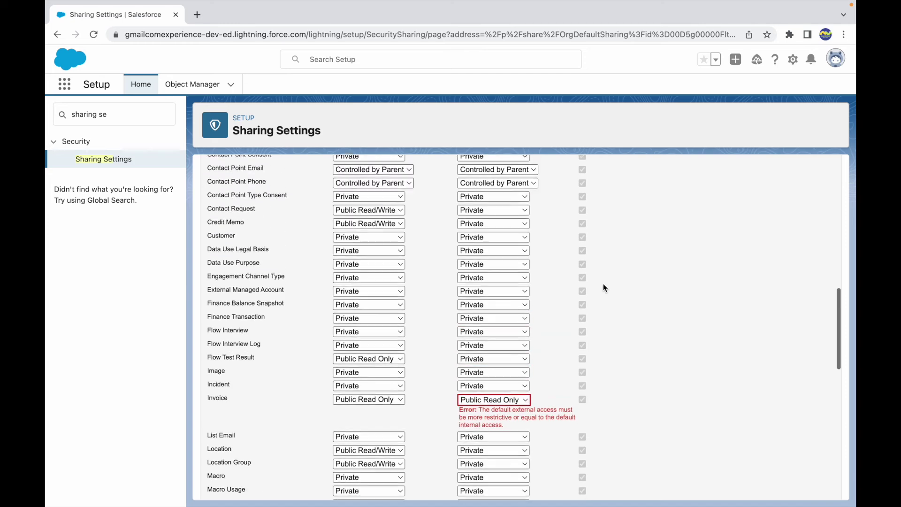
pyautogui.scroll(10, 603, 284)
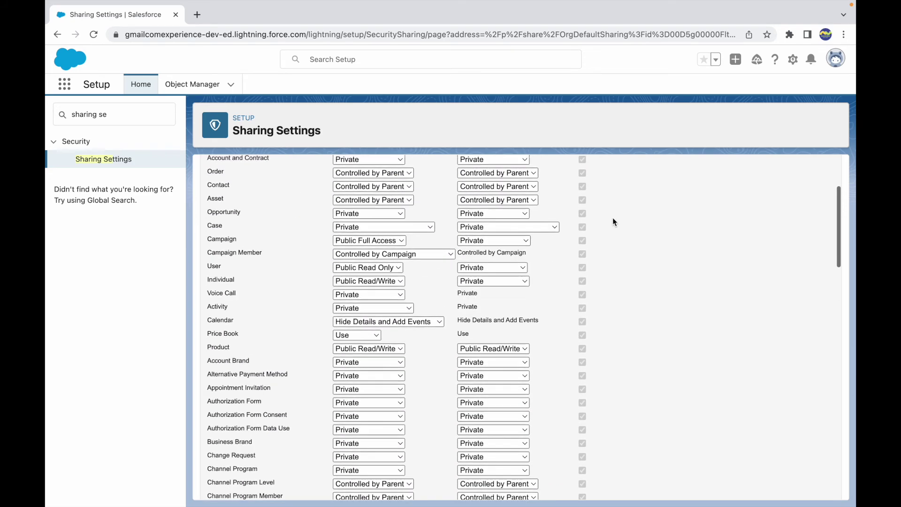
pyautogui.moveTo(580, 257); pyautogui.dragTo(679, 259)
pyautogui.click(692, 261)
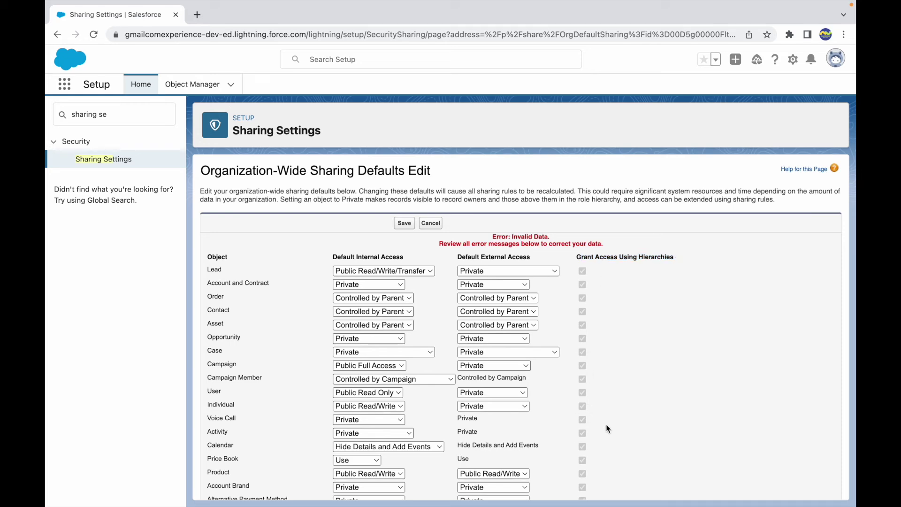
pyautogui.scroll(-10, 594, 391)
pyautogui.scroll(-12, 594, 391)
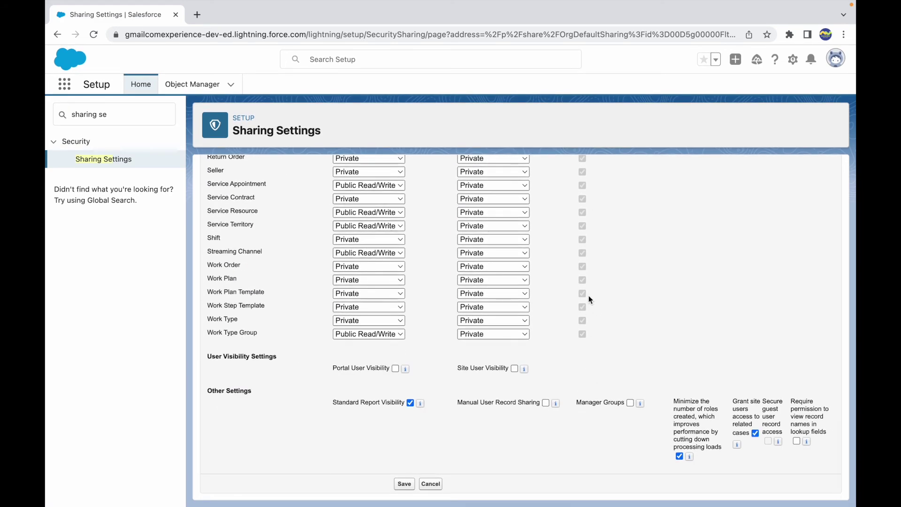
pyautogui.scroll(20, 588, 295)
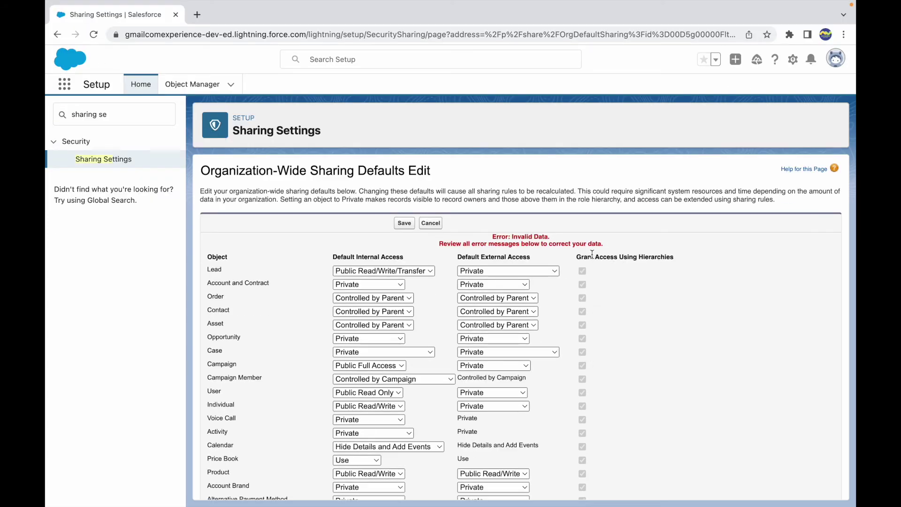
pyautogui.moveTo(592, 254); pyautogui.dragTo(619, 257)
pyautogui.click(664, 265)
pyautogui.scroll(-5, 403, 398)
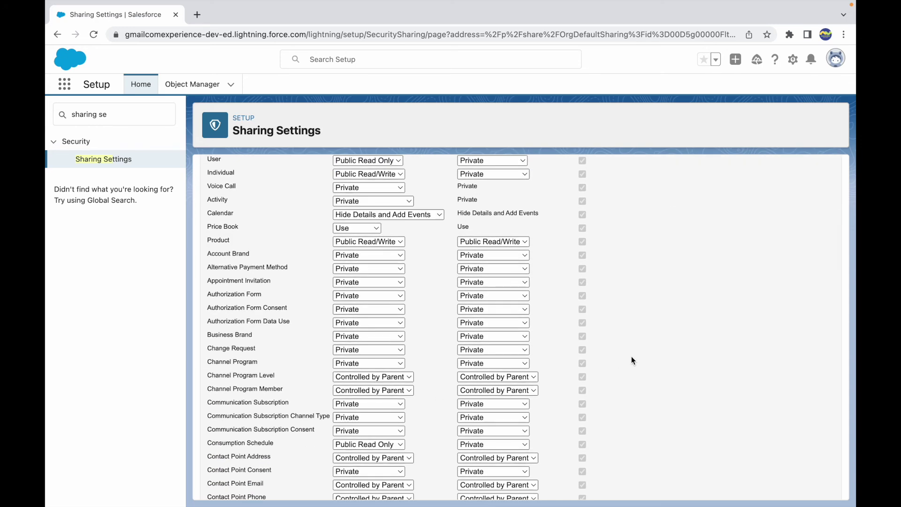
pyautogui.scroll(5, 631, 360)
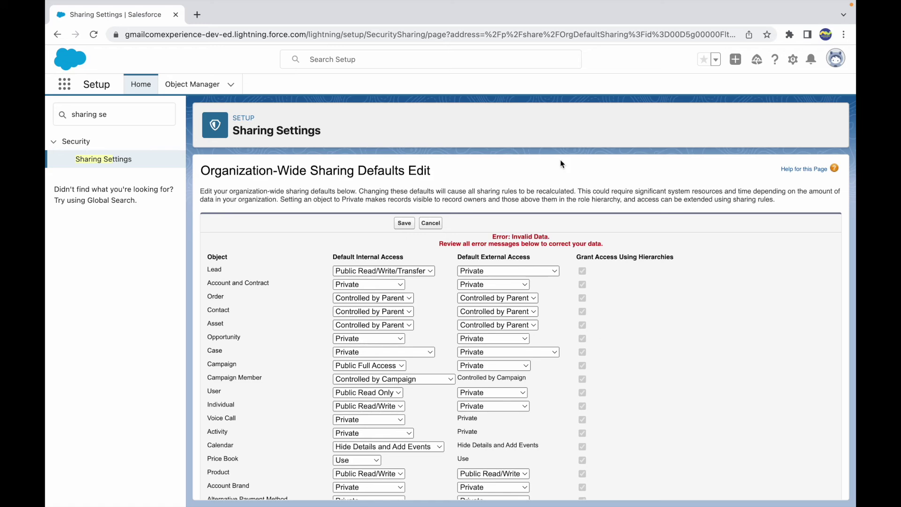
# Switch to the Keynote slide and highlight the wording about sharing being recalculated whenever access is changed
pyautogui.hotkey('ctrl', 'Up')
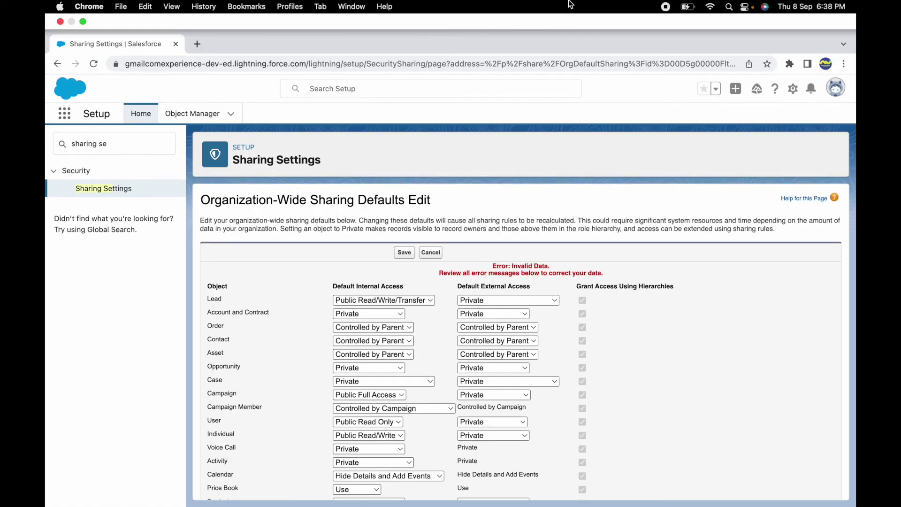
pyautogui.click(488, 39)
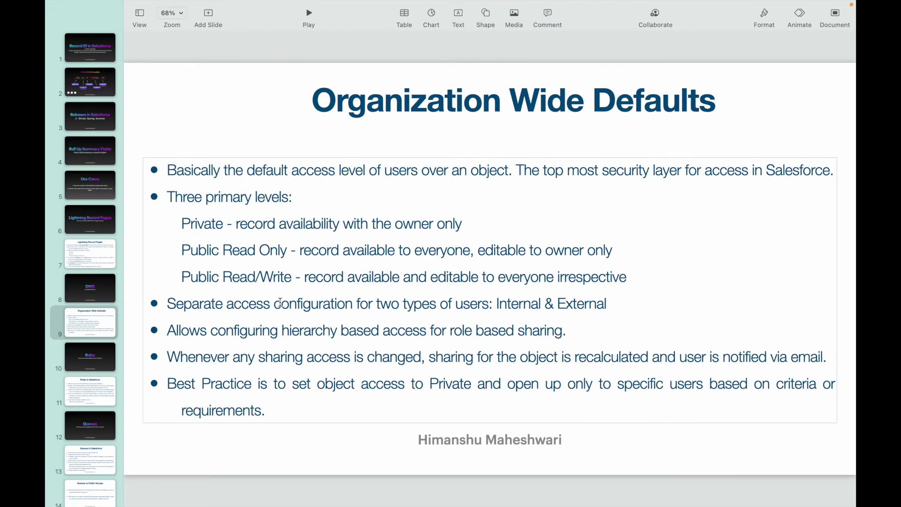
pyautogui.moveTo(229, 356); pyautogui.dragTo(390, 359)
pyautogui.click(442, 363)
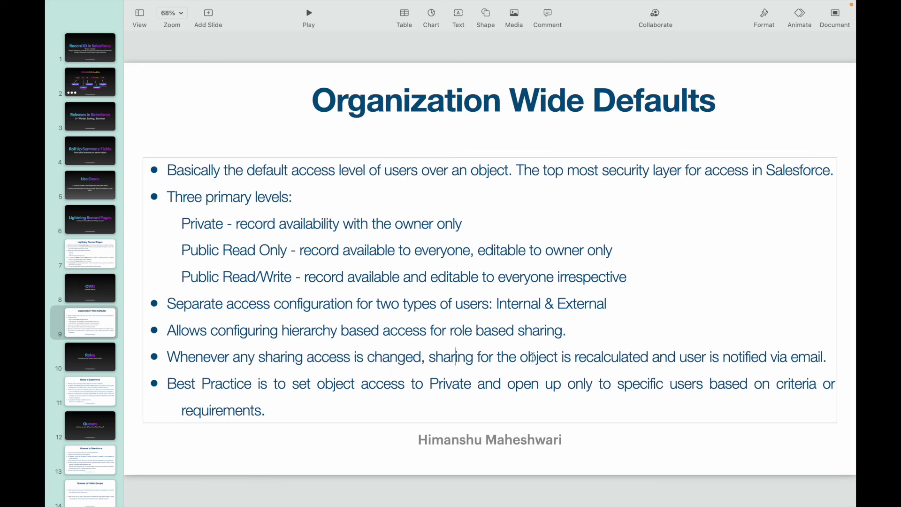
pyautogui.doubleClick(589, 358)
pyautogui.click(700, 359)
# Switch back to Chrome and set Invoice's default external access to Private
pyautogui.hotkey('ctrl', 'Right')
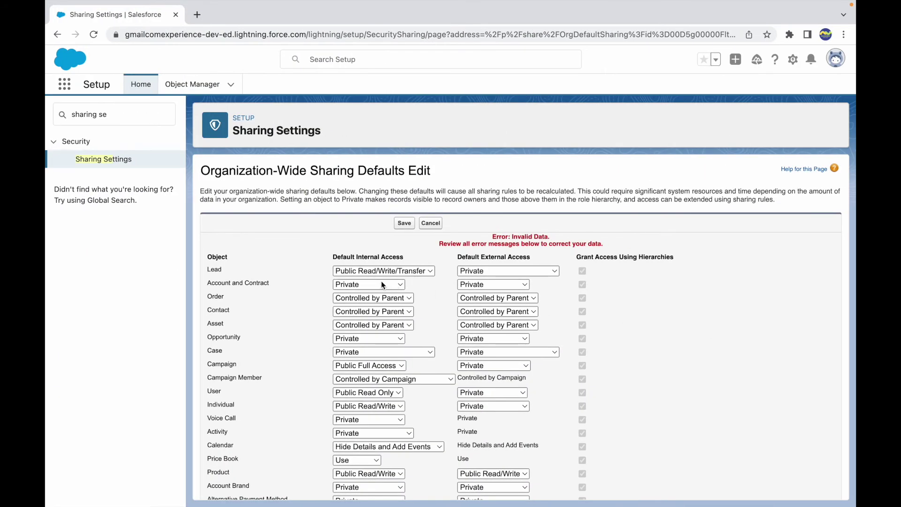
pyautogui.scroll(-20, 415, 358)
pyautogui.scroll(10, 493, 324)
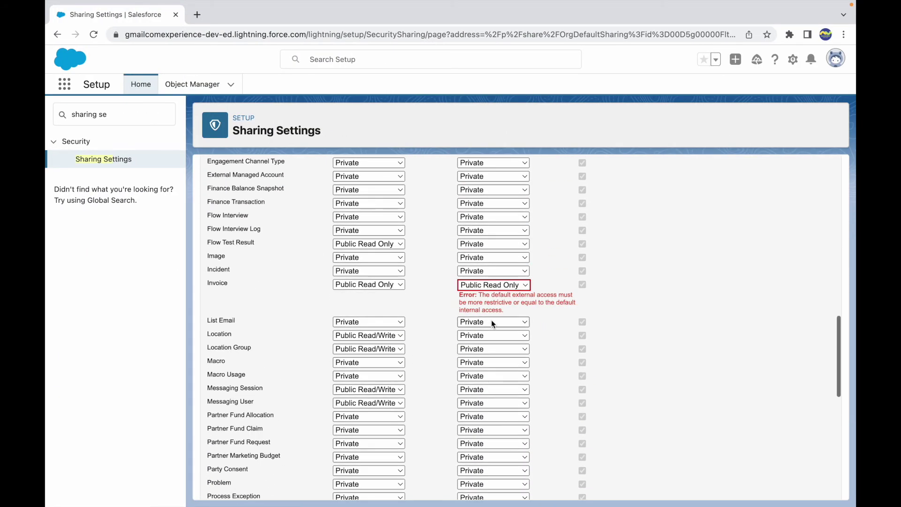
pyautogui.click(492, 285)
pyautogui.click(482, 276)
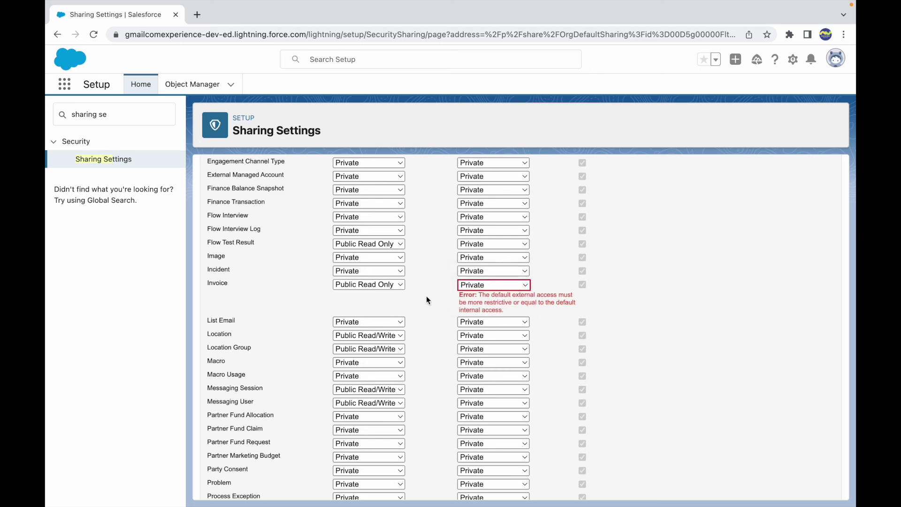
# Save the edited organization-wide defaults, highlight the email notification wording in the recalculation prompt, and accept the recalculation of all sharing rules
pyautogui.scroll(15, 428, 300)
pyautogui.click(404, 223)
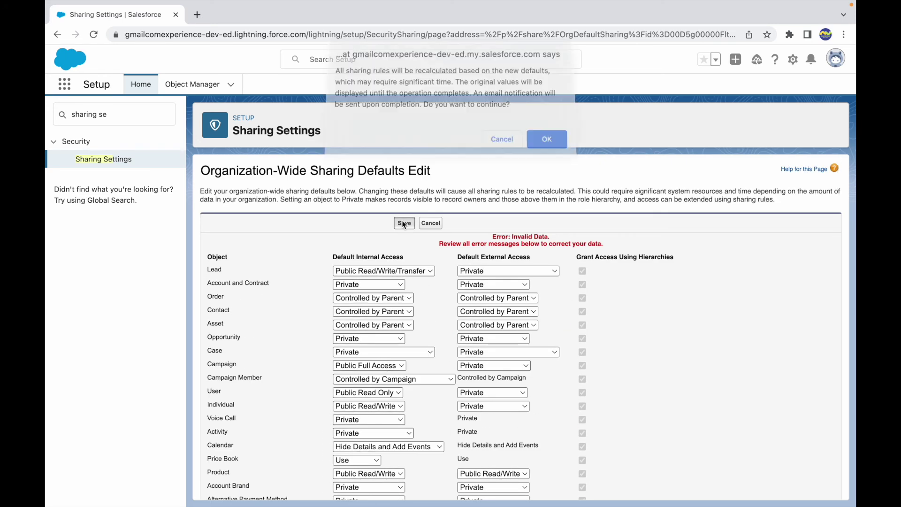
pyautogui.moveTo(404, 75); pyautogui.dragTo(541, 98)
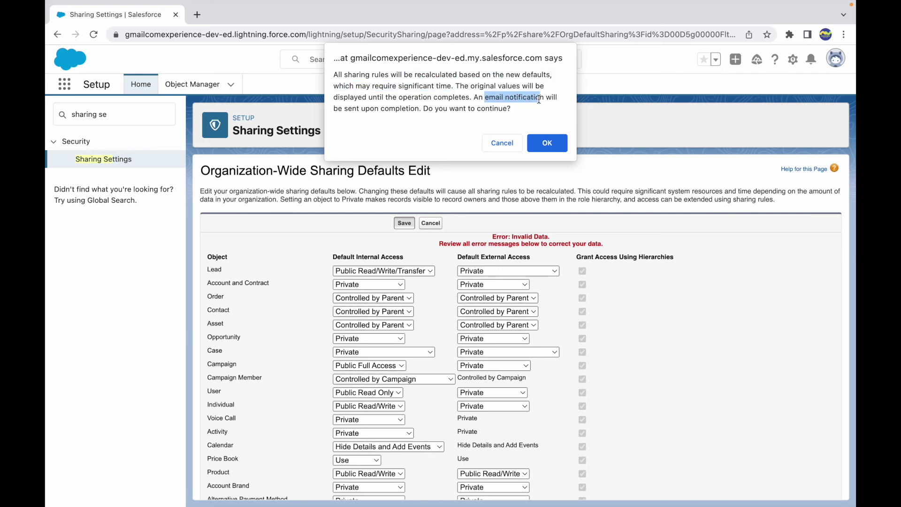
pyautogui.click(532, 149)
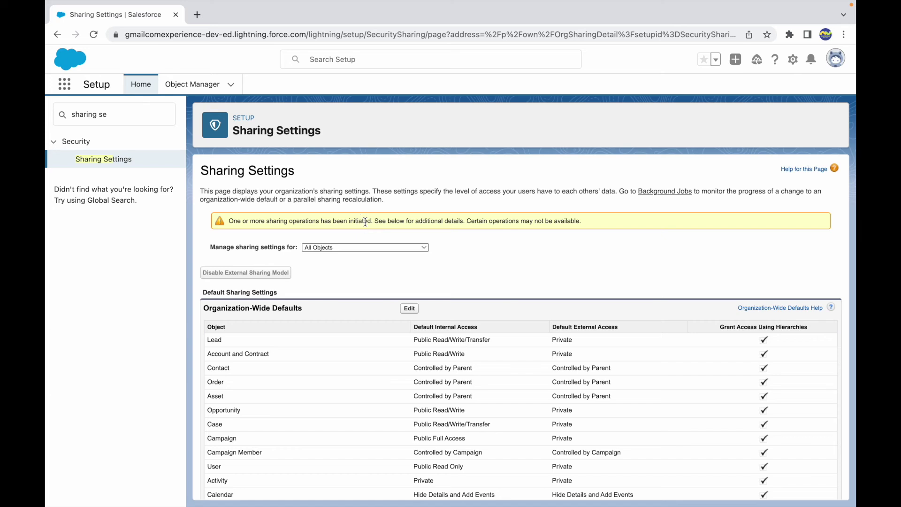
# Highlight the Sharing Settings notice about initiated sharing operations, including its wording on certain operations being unavailable
pyautogui.moveTo(466, 223); pyautogui.dragTo(597, 224)
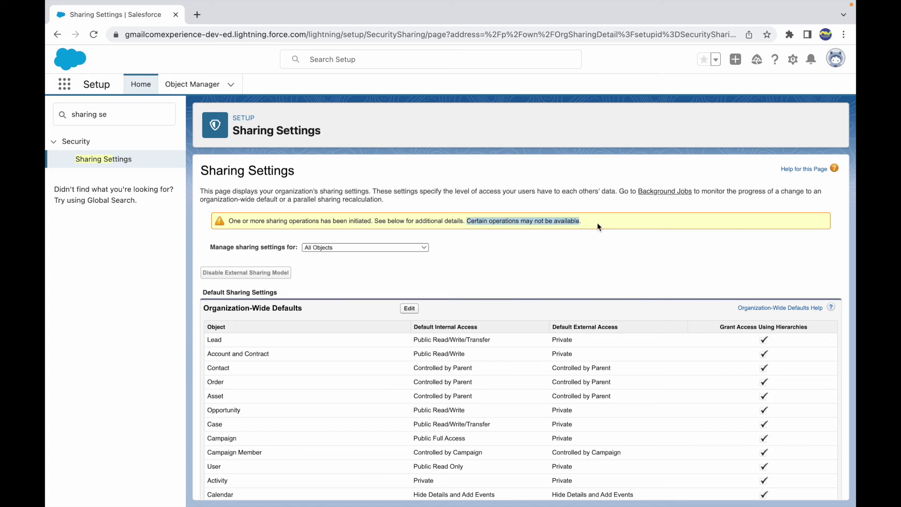
pyautogui.click(418, 229)
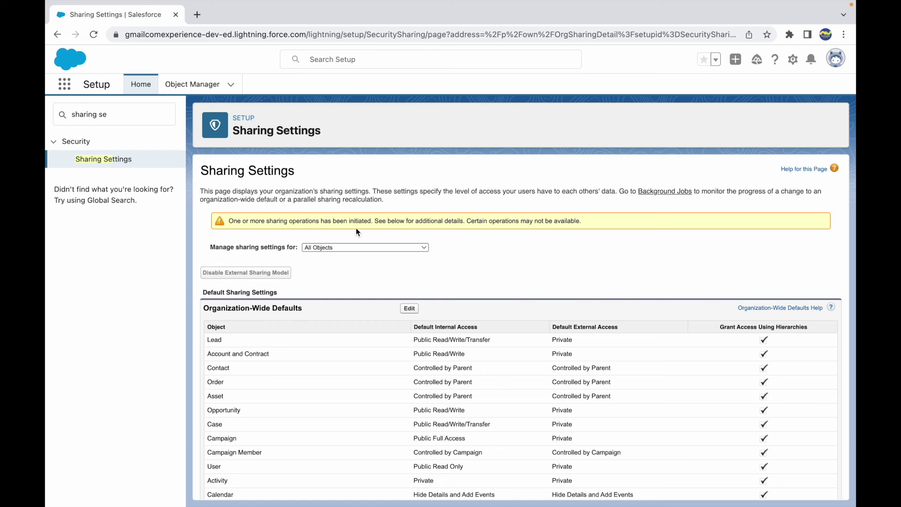
pyautogui.moveTo(232, 219); pyautogui.dragTo(593, 228)
pyautogui.click(611, 228)
# Reload Sharing Settings to recheck the sharing operation notice and the organization-wide defaults list, and switch back to the Organization Wide Defaults slide in Keynote
pyautogui.press('super+r')
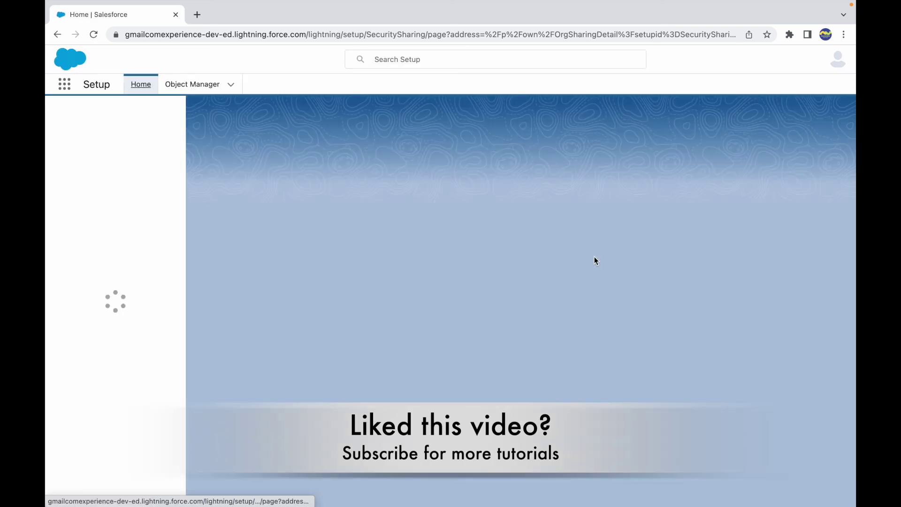
pyautogui.press('super+r')
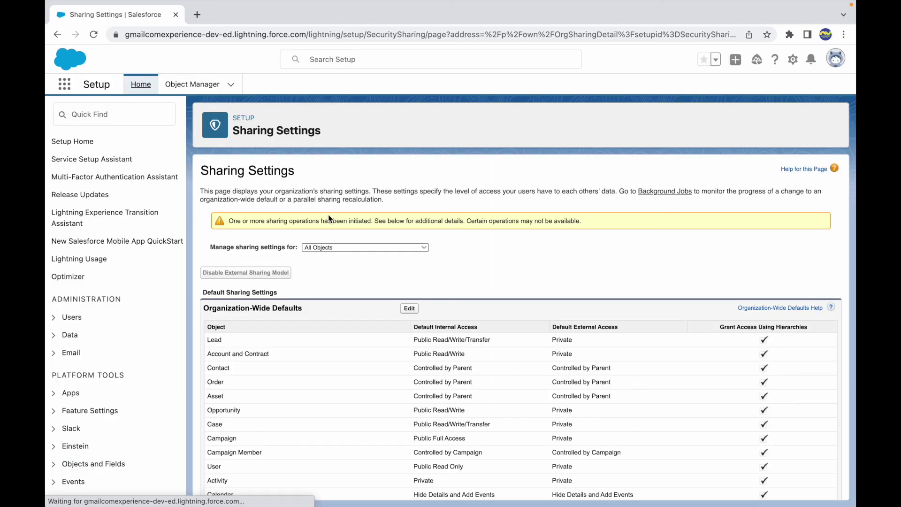
pyautogui.click(271, 217)
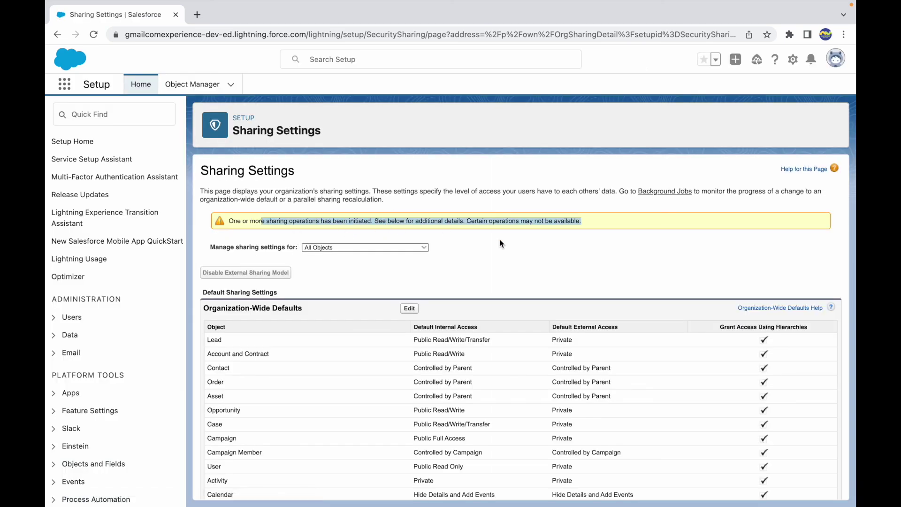
pyautogui.scroll(-7, 482, 304)
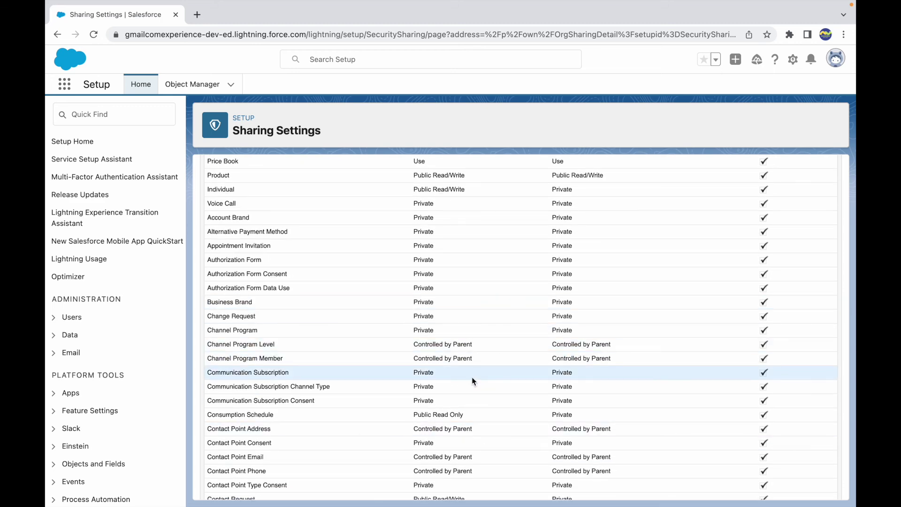
pyautogui.scroll(8, 472, 376)
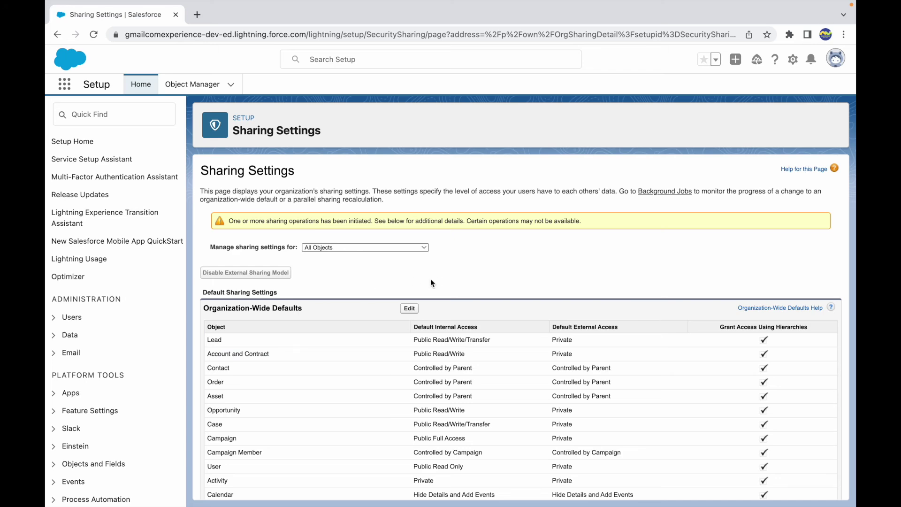
pyautogui.press('super+r')
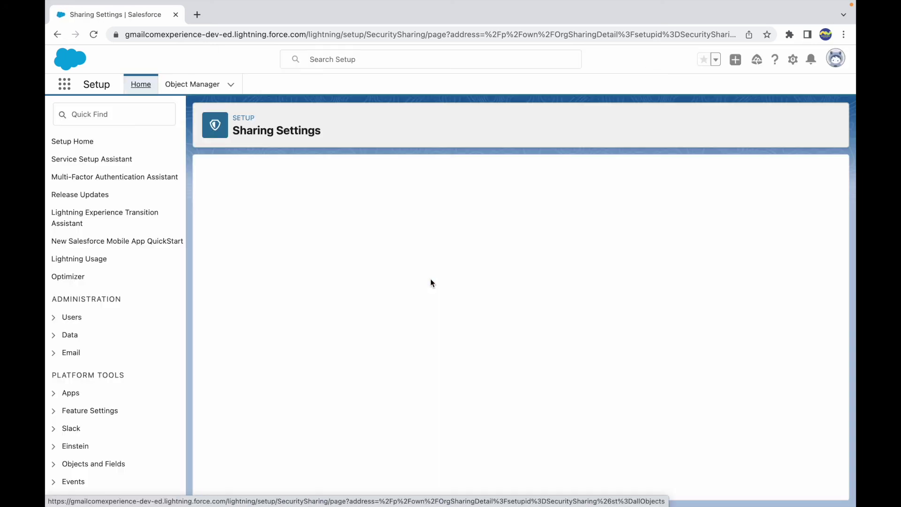
pyautogui.hotkey('ctrl', 'Left')
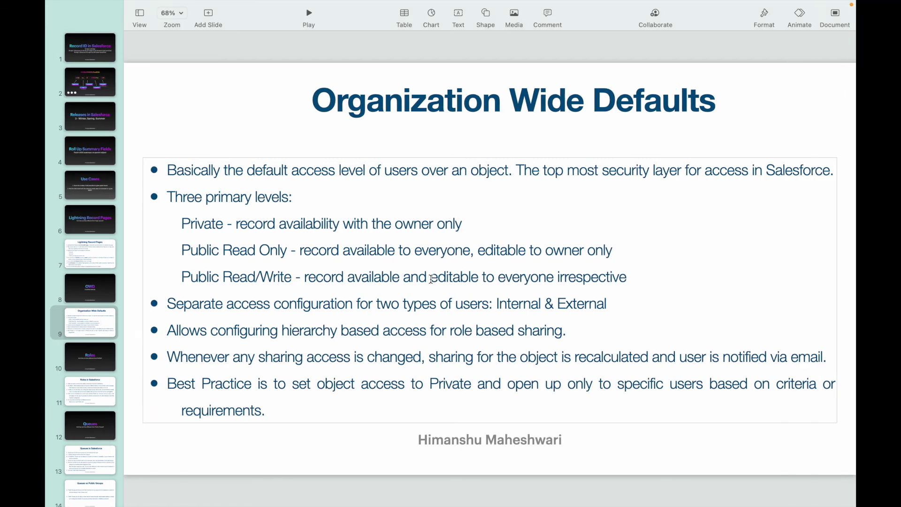